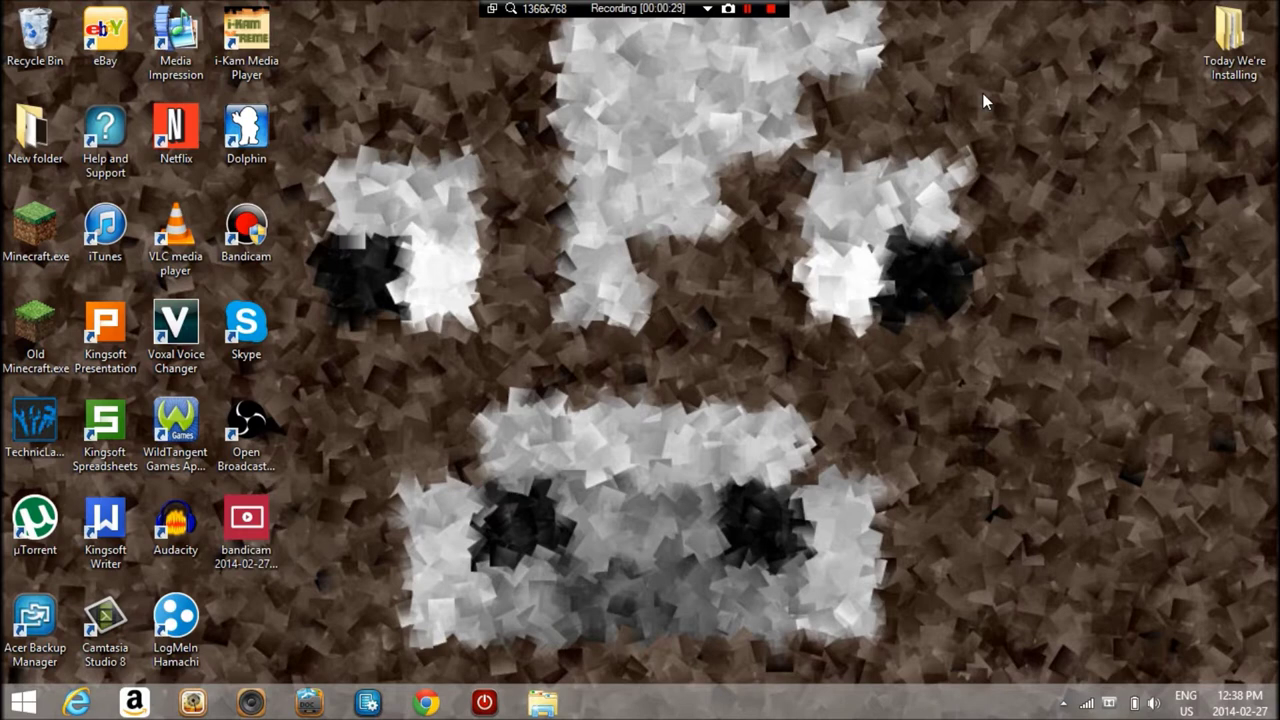
Open the %appdata% folder through the Run dialog.
{"action": "key", "text": "super+r"}
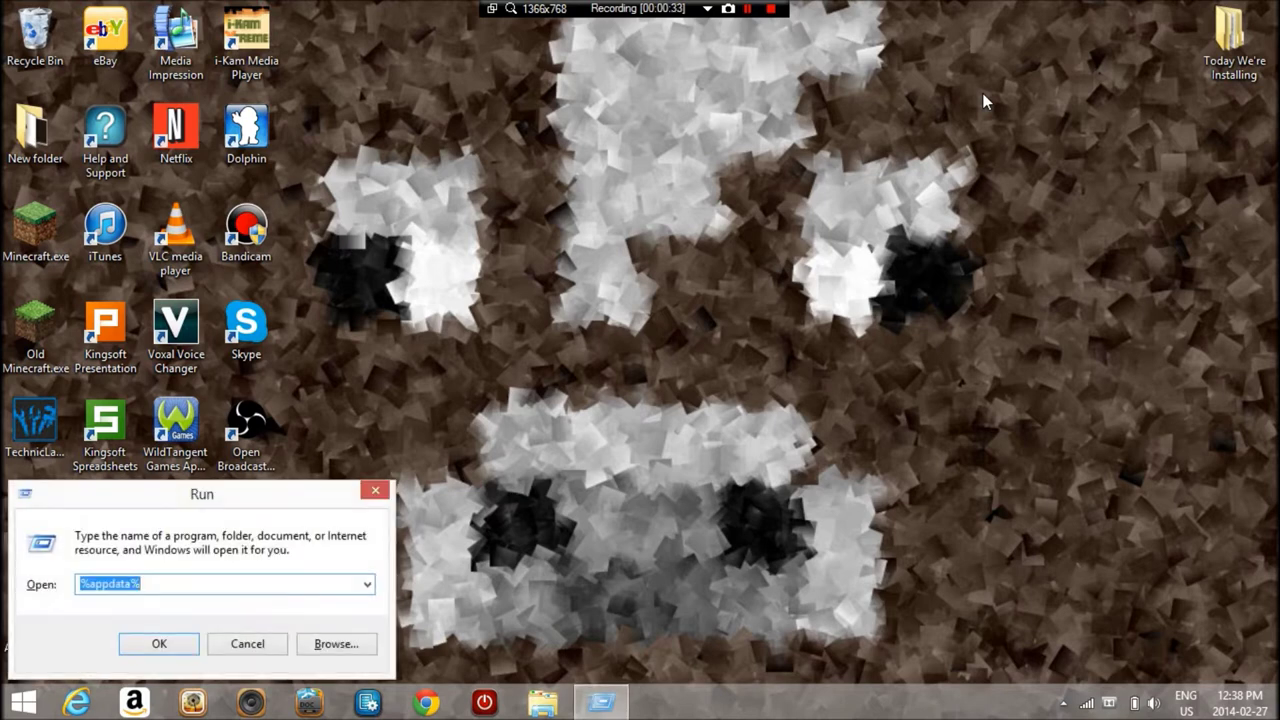
{"action": "key", "text": "BackSpace"}
{"action": "type", "text": "%a"}
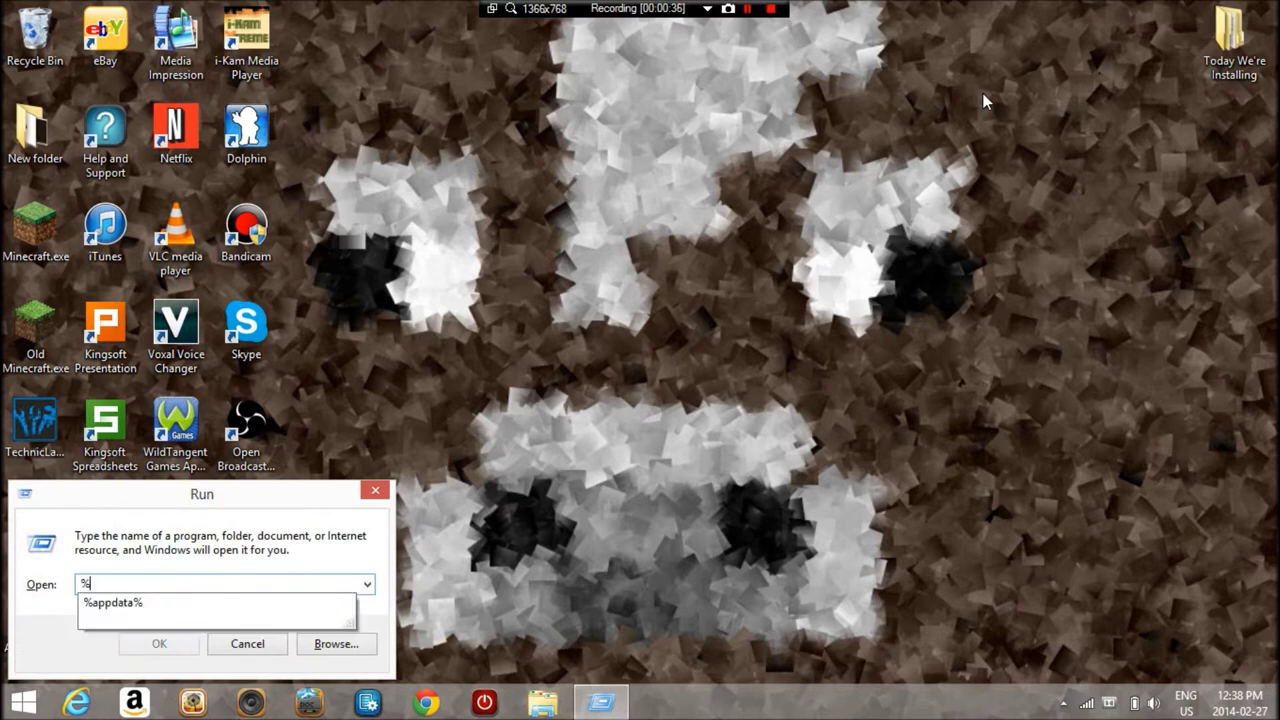
{"action": "type", "text": "ppdata"}
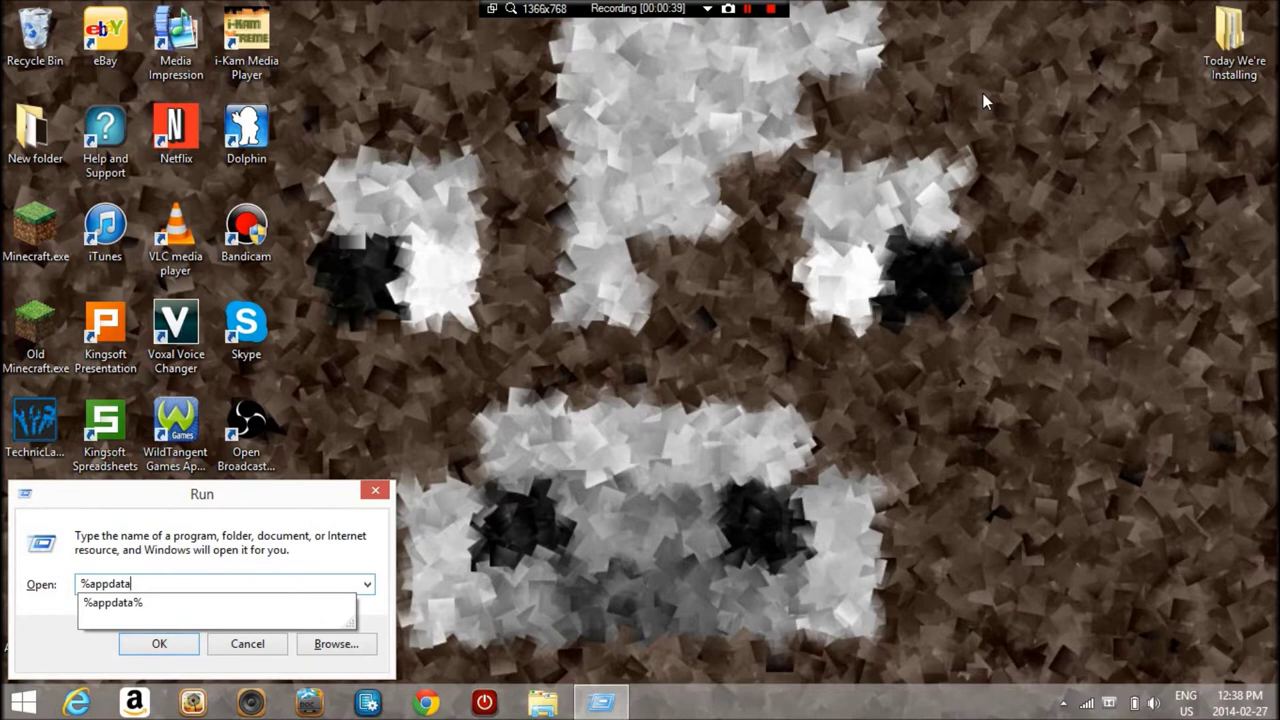
{"action": "type", "text": "%"}
{"action": "key", "text": "Return"}
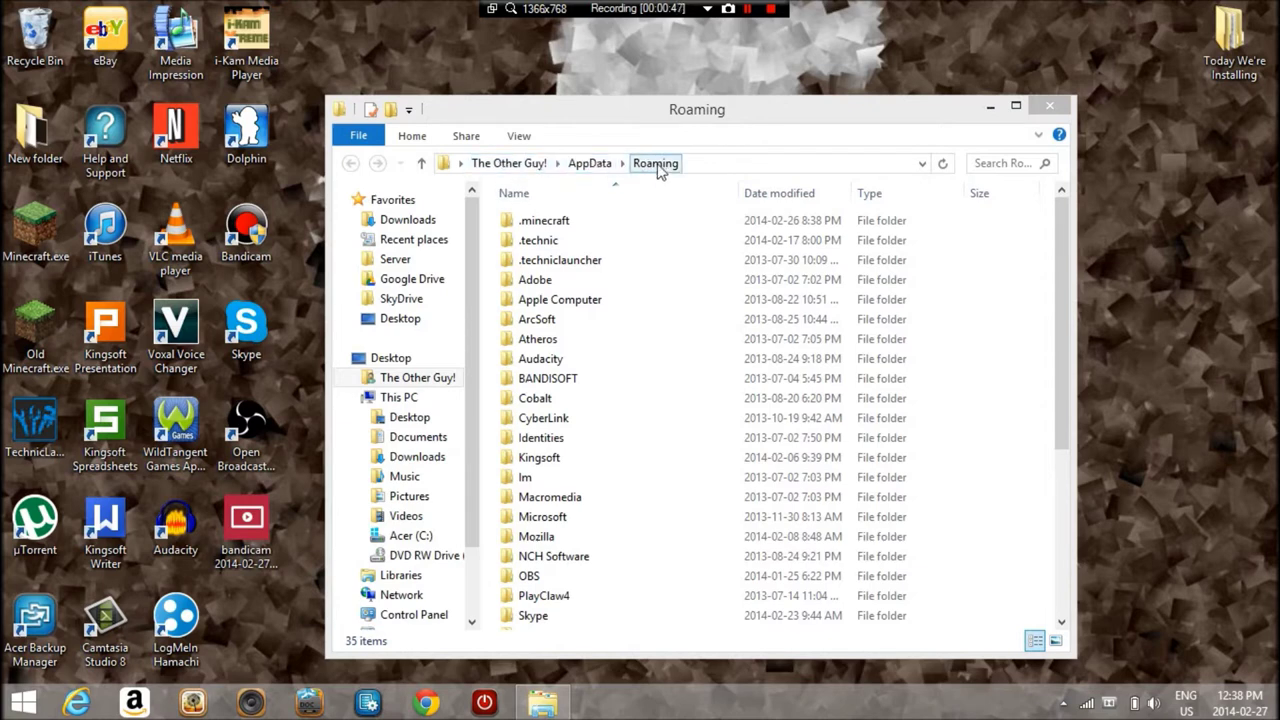
Check the installed Forge version in the versions folder inside .minecraft, and close the window.
{"action": "left_click", "coordinate": [571, 225]}
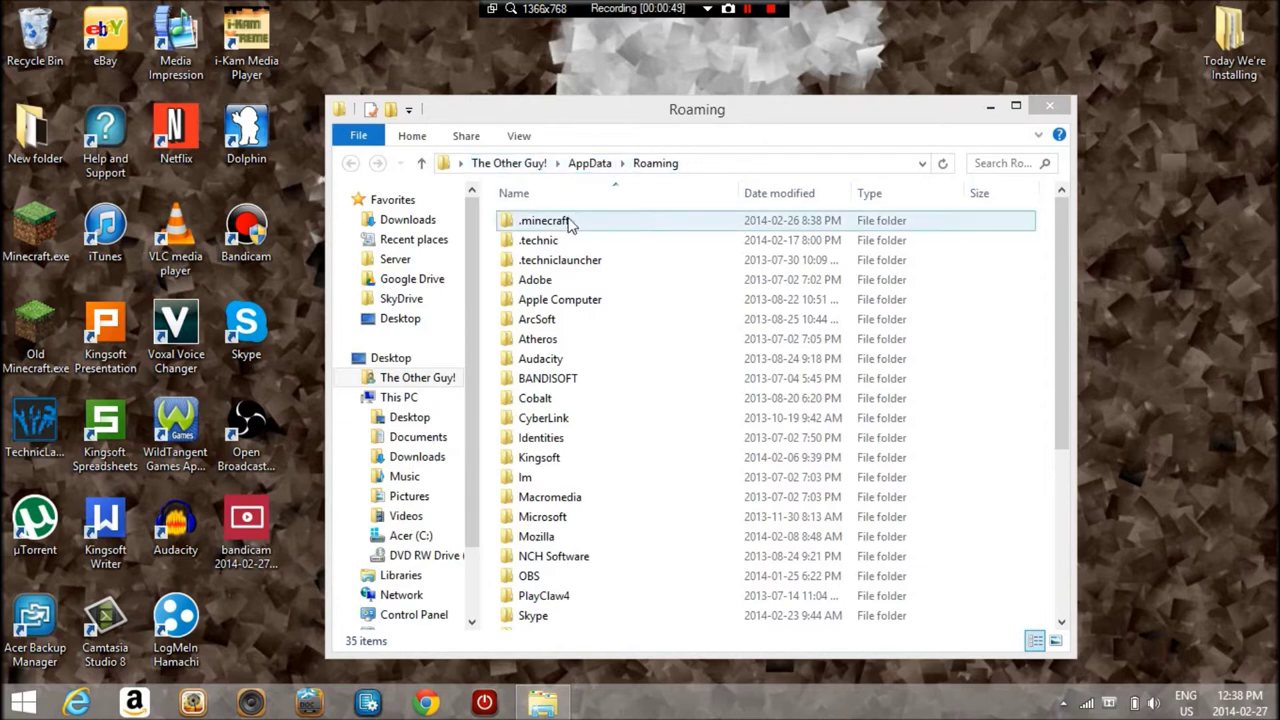
{"action": "double_click", "coordinate": [568, 224]}
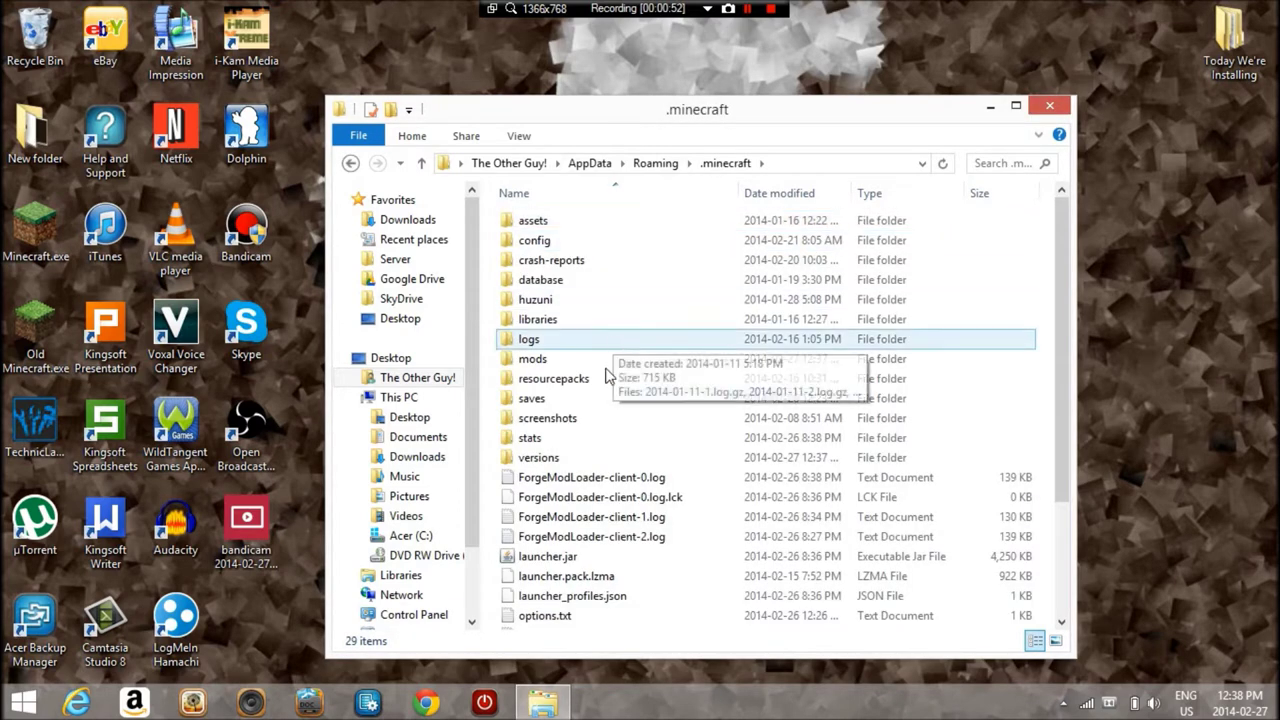
{"action": "double_click", "coordinate": [600, 458]}
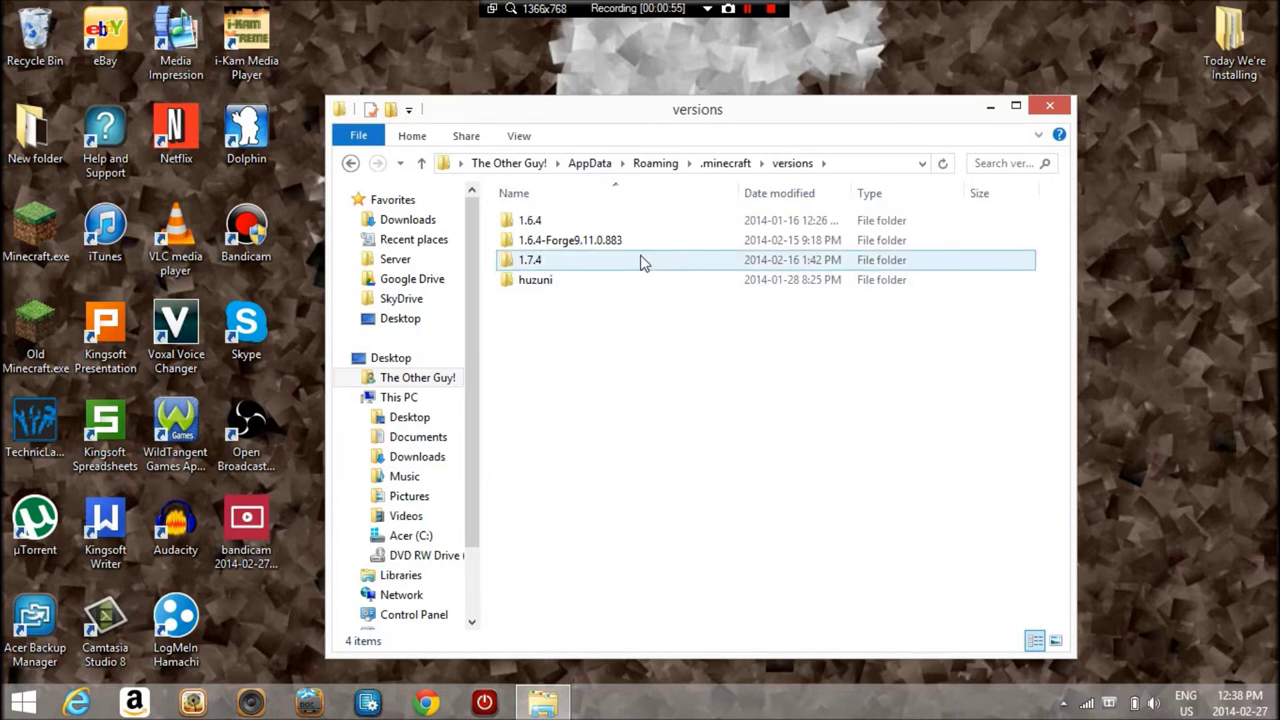
{"action": "left_click", "coordinate": [590, 250]}
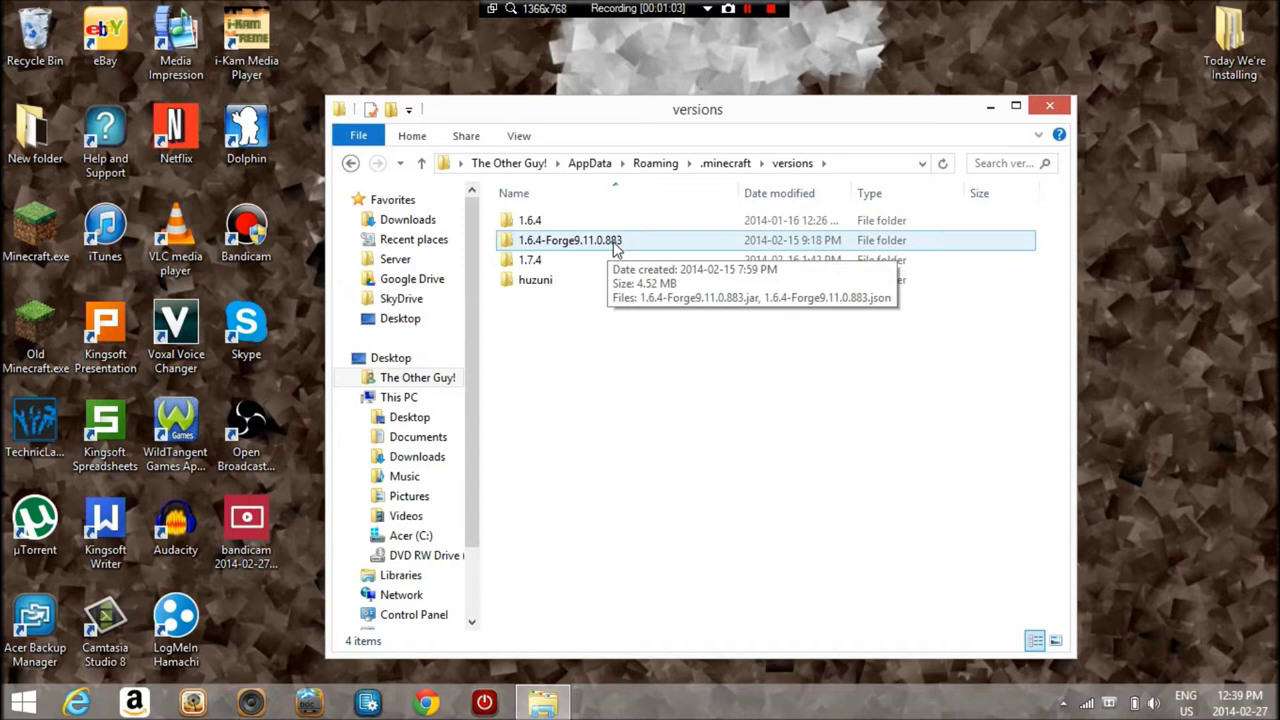
{"action": "left_click", "coordinate": [1050, 108]}
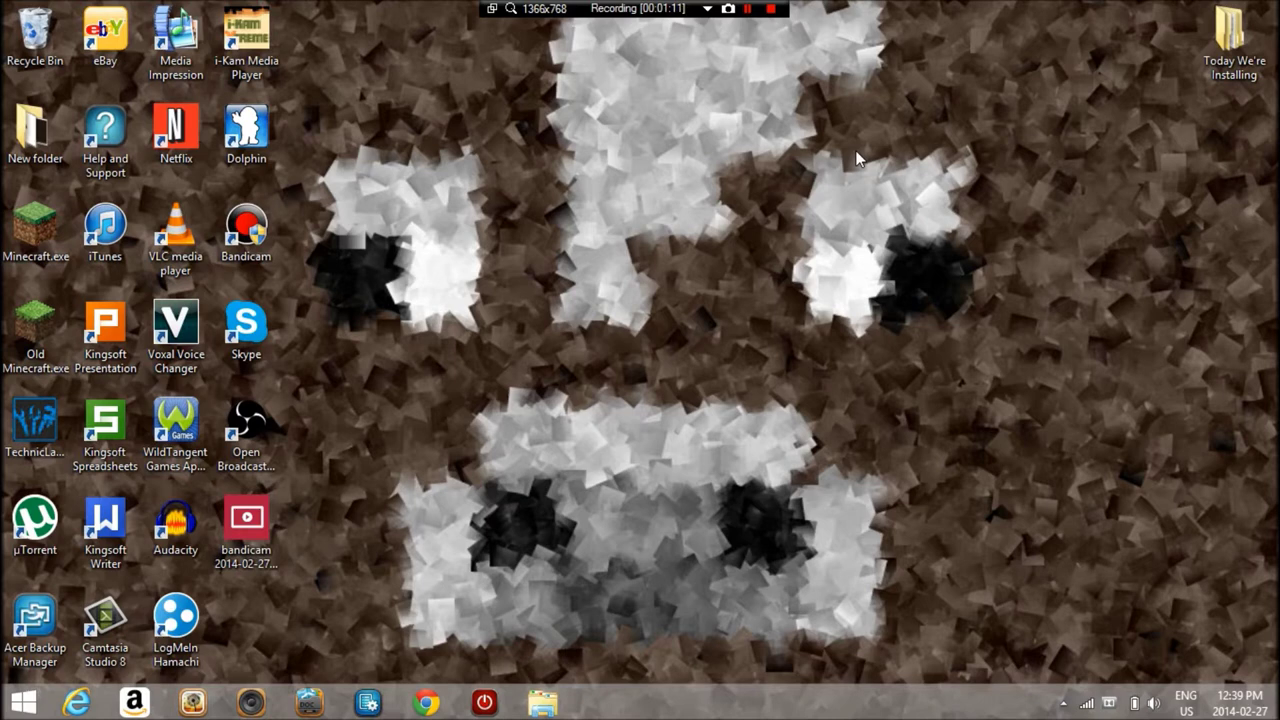
Switch to Chrome and search Google for "minecraft forge 9.11.1.945".
{"action": "left_click", "coordinate": [424, 705]}
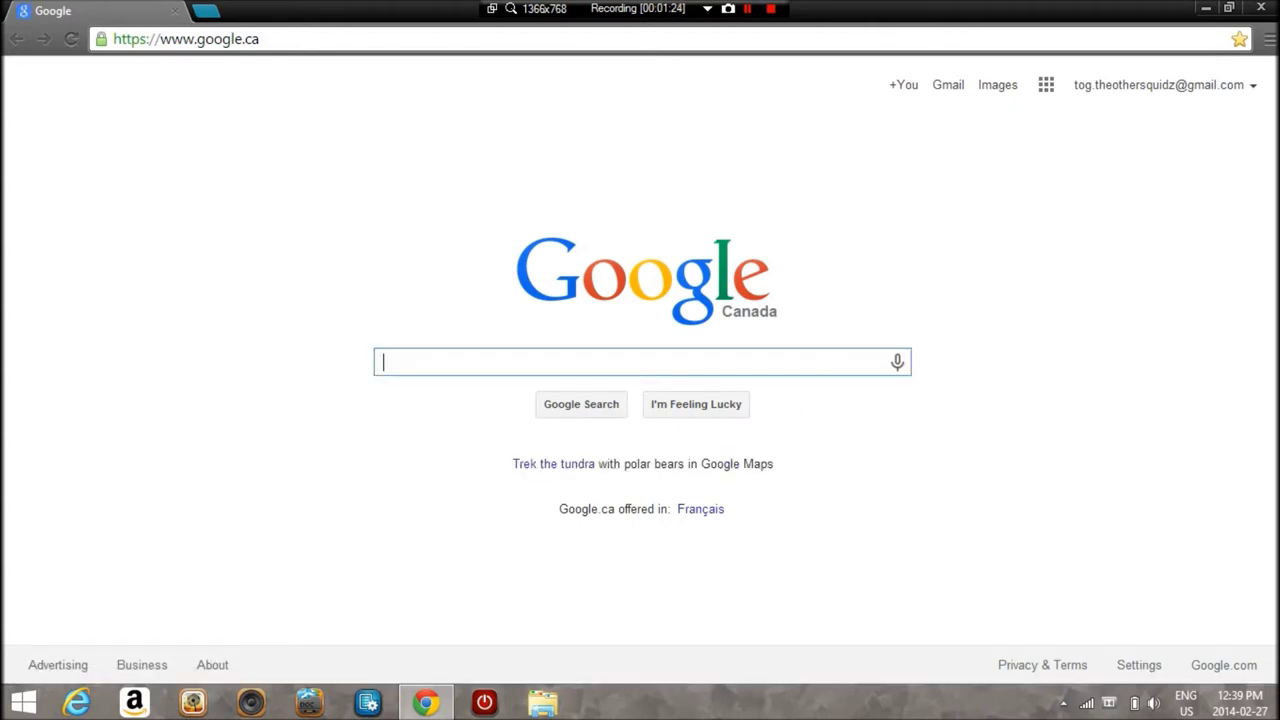
{"action": "type", "text": "mi"}
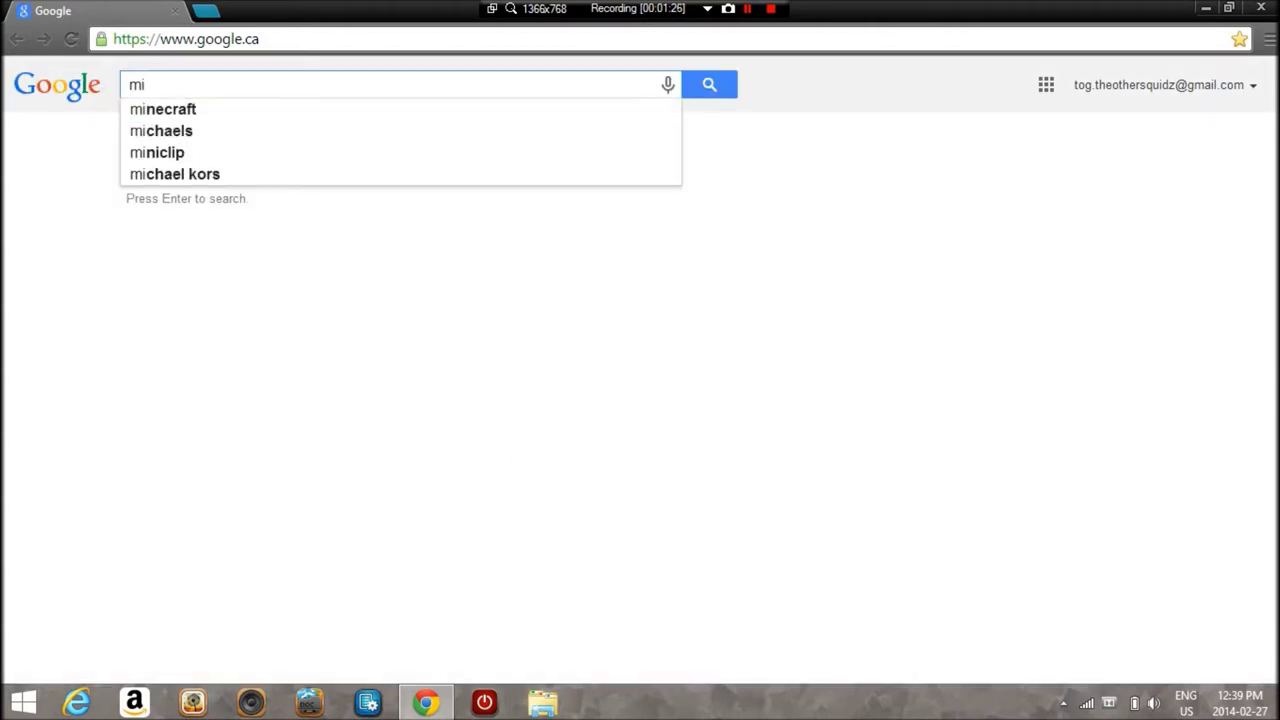
{"action": "type", "text": "necraft"}
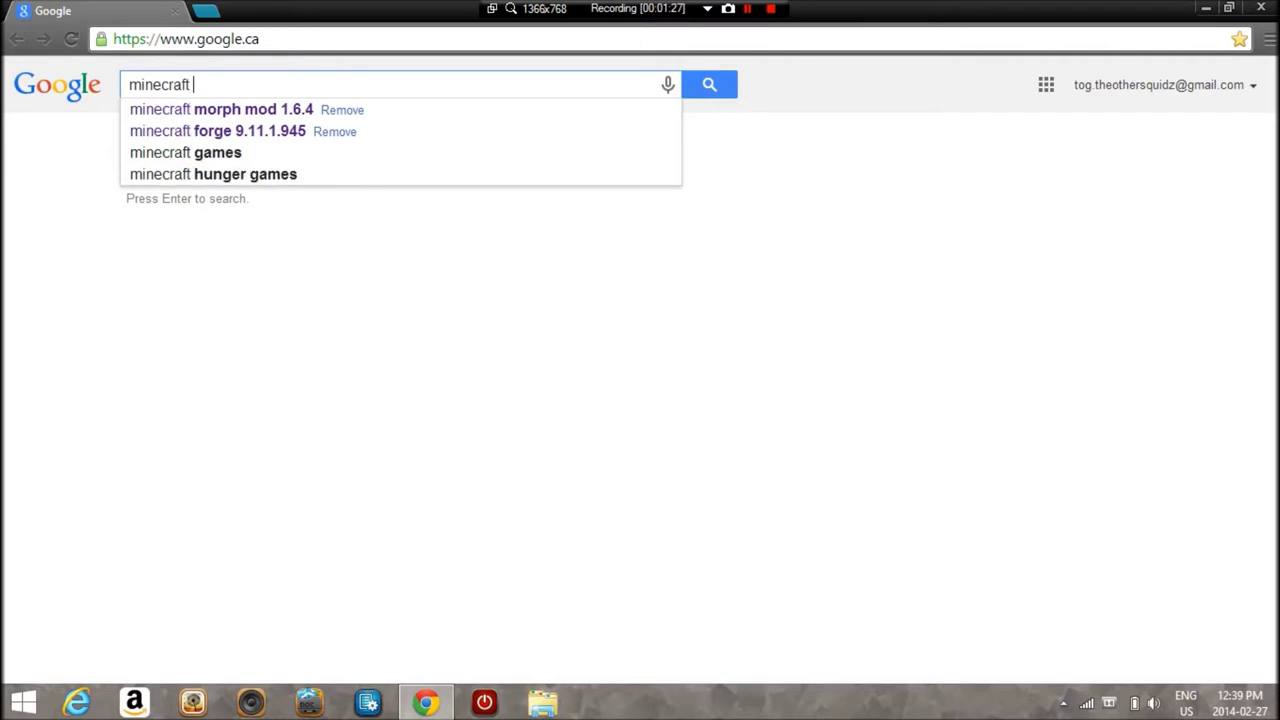
{"action": "type", "text": " forge "}
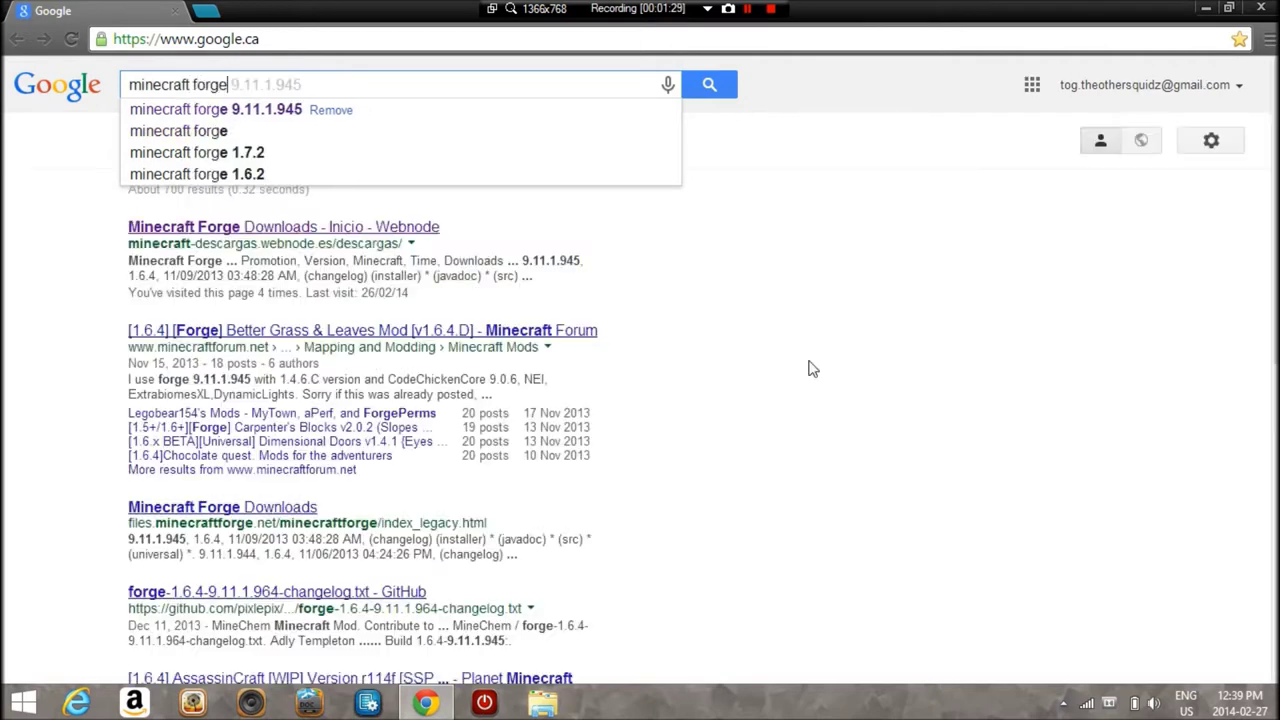
{"action": "type", "text": "9"}
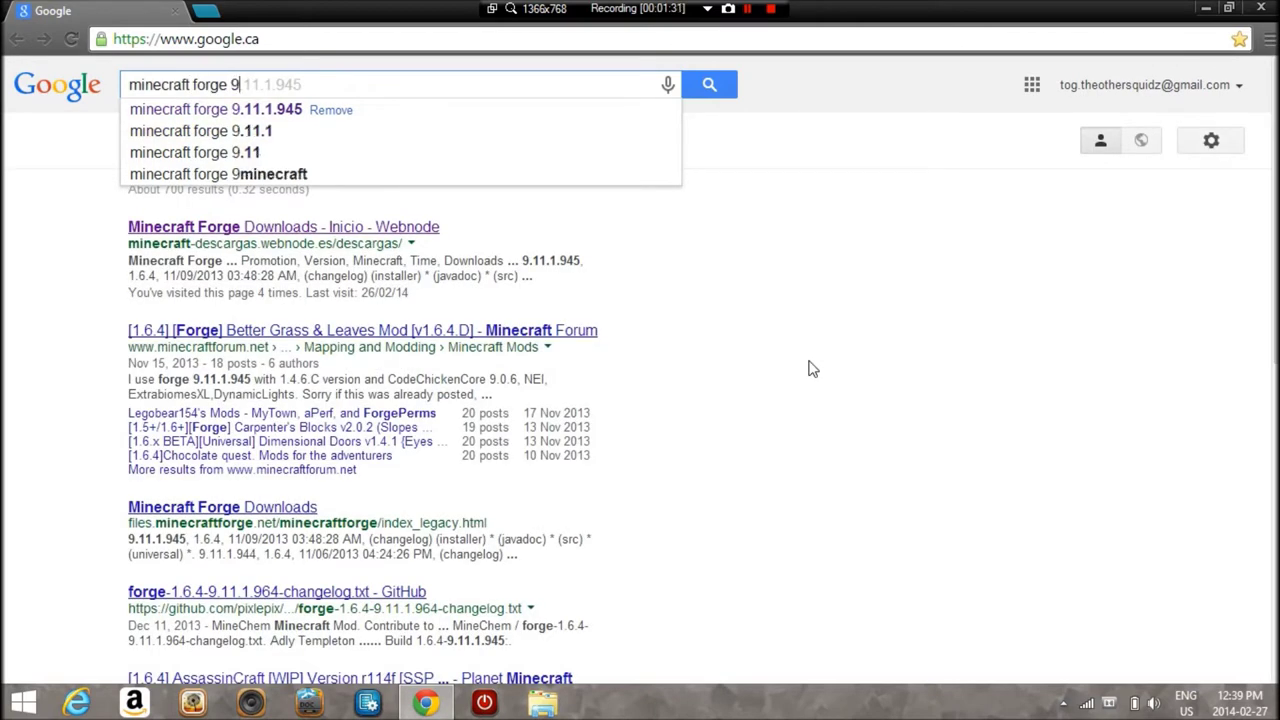
{"action": "type", "text": ".11.1"}
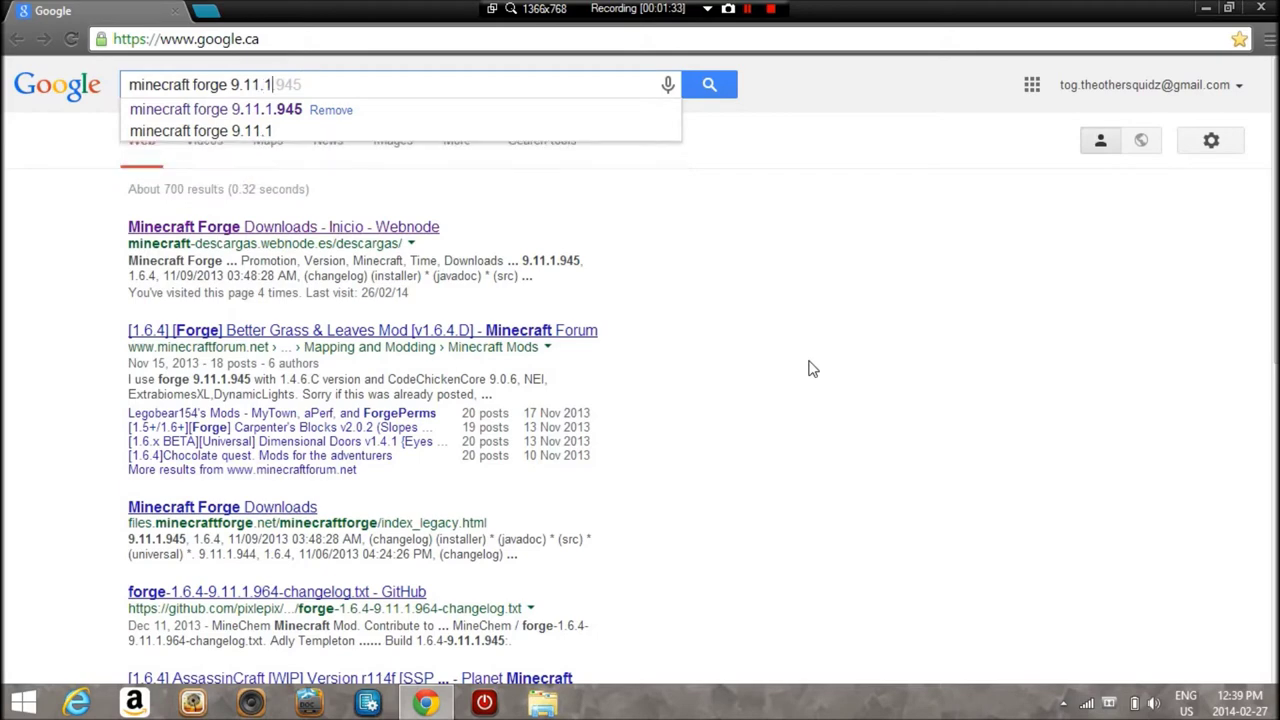
{"action": "type", "text": ".95"}
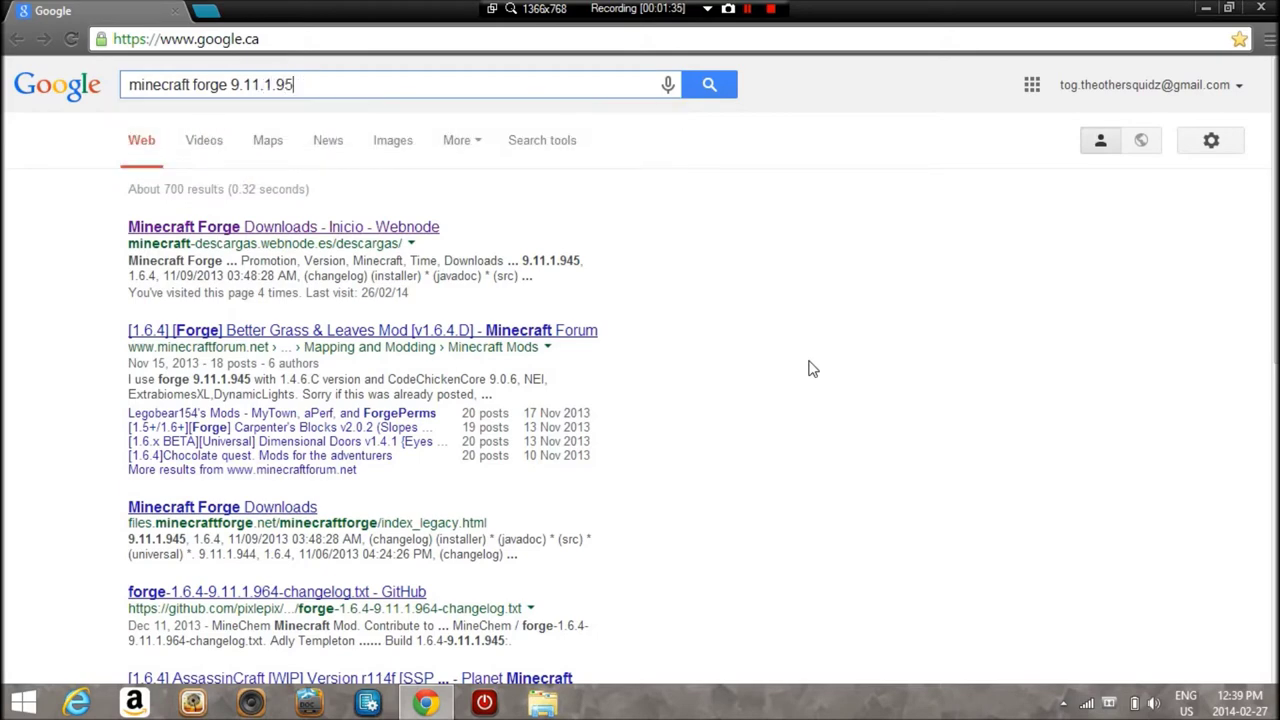
{"action": "key", "text": "Home"}
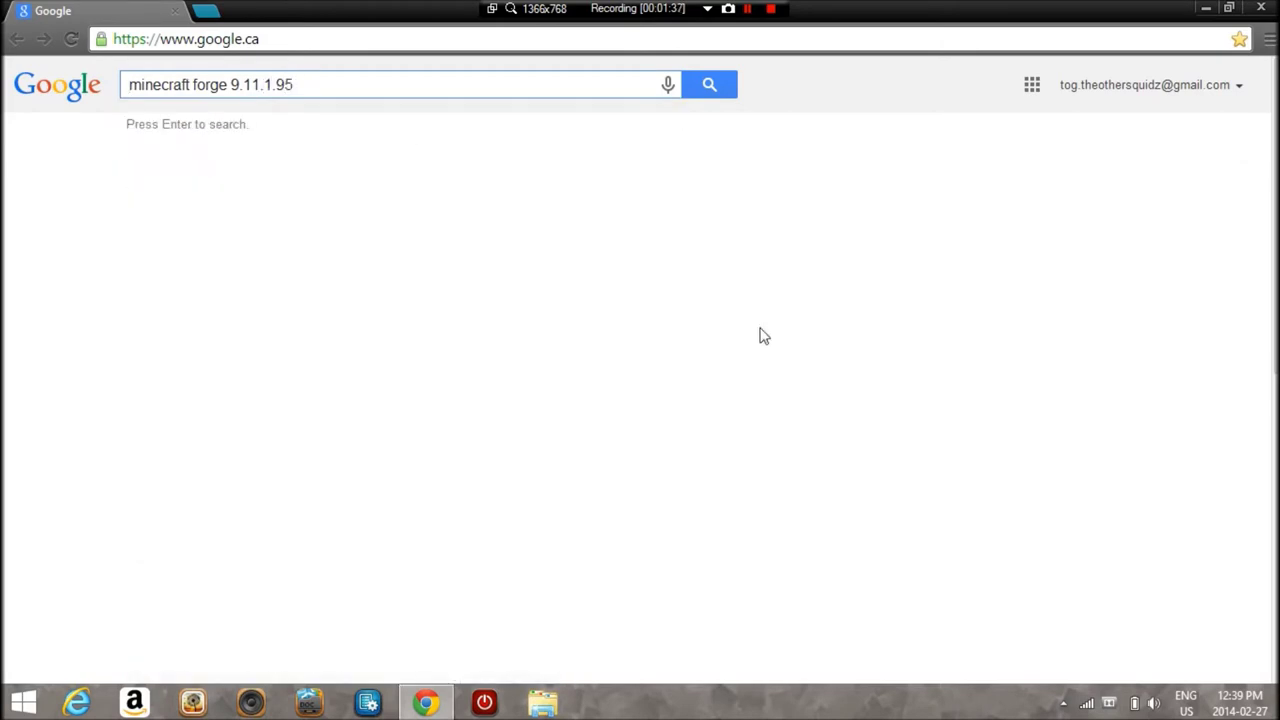
{"action": "key", "text": "BackSpace"}
{"action": "type", "text": "45"}
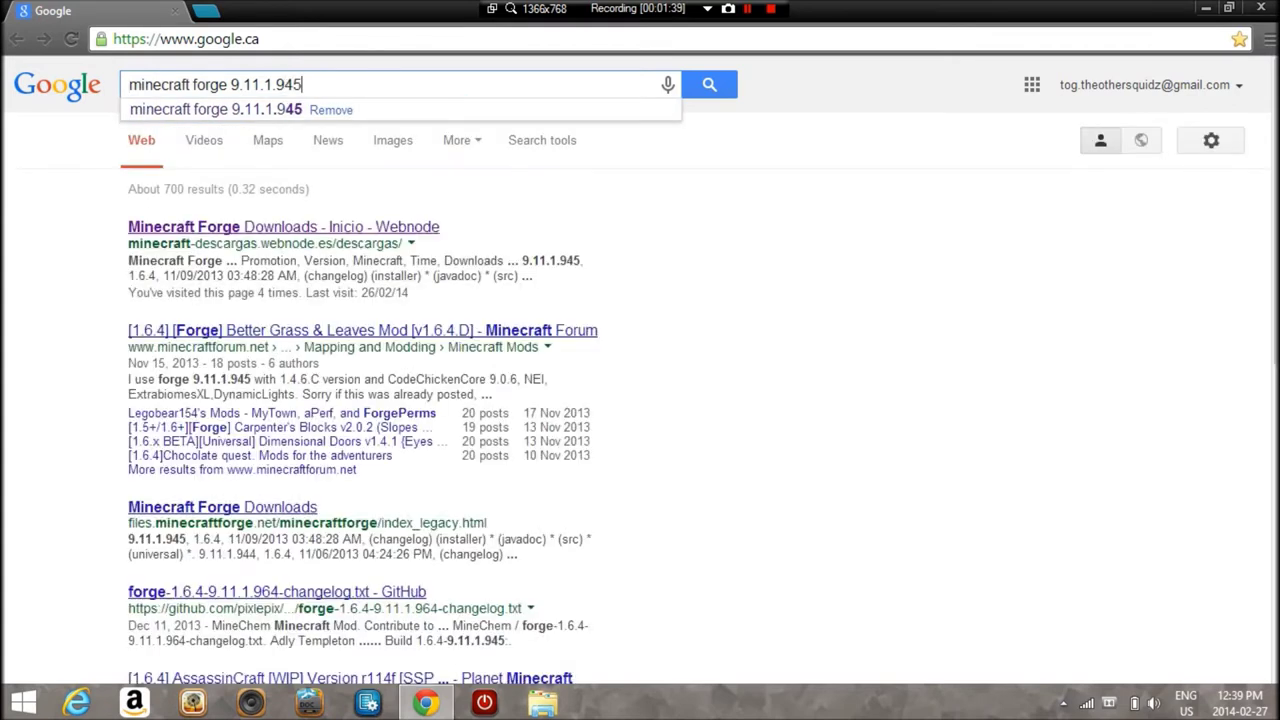
{"action": "key", "text": "Return"}
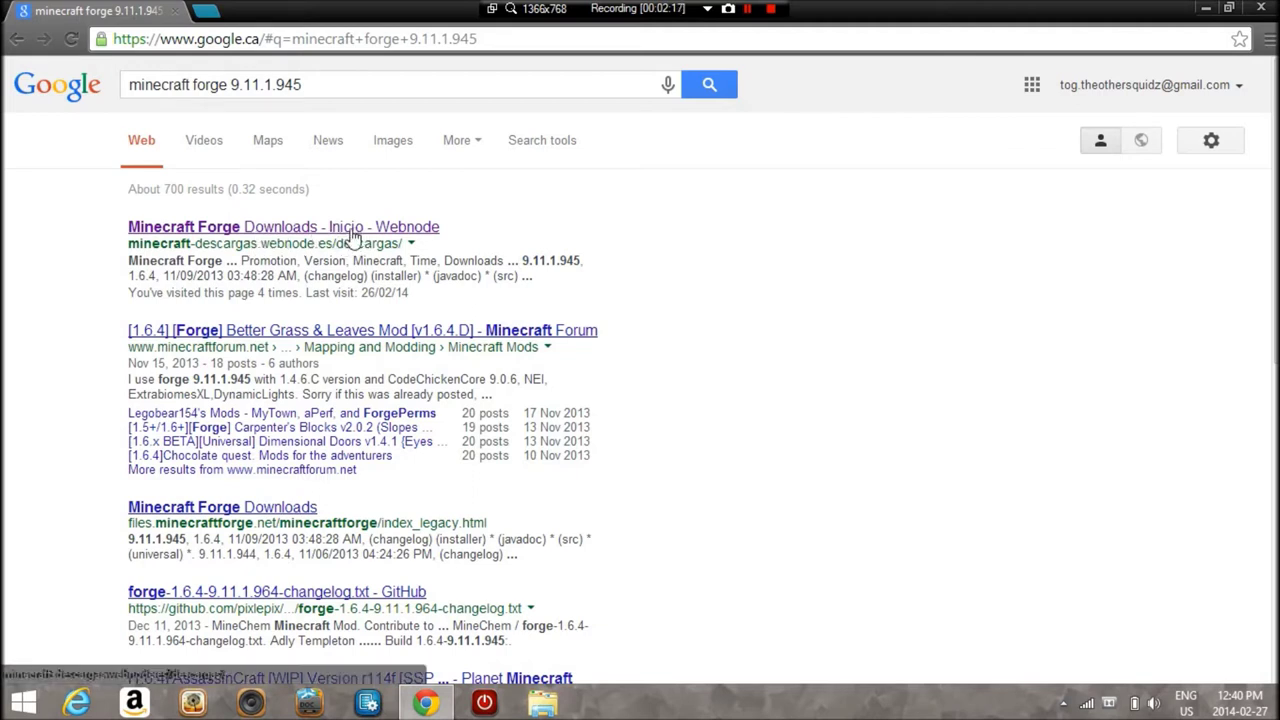
Open the Webnode Minecraft Forge Downloads result and request the installer for version 9.11.1.945 from the All Downloads table.
{"action": "left_click", "coordinate": [424, 233]}
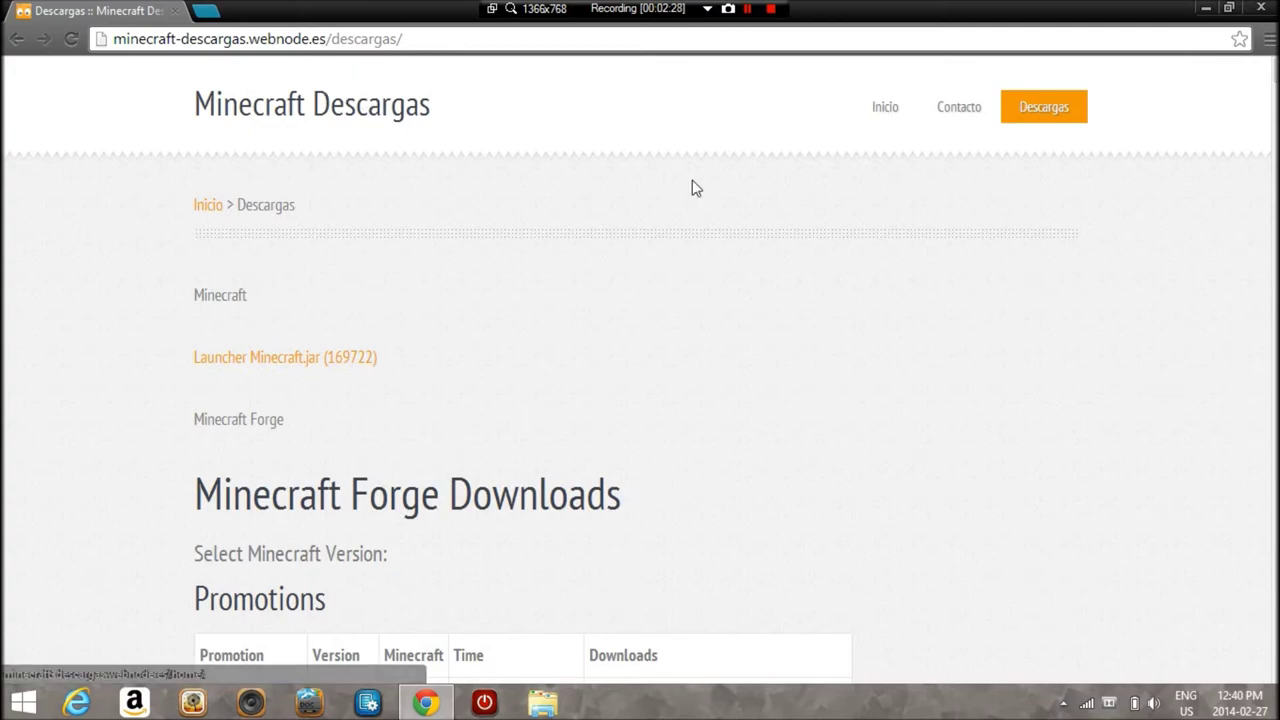
{"action": "scroll", "coordinate": [1187, 189], "scroll_direction": "down", "scroll_amount": 4}
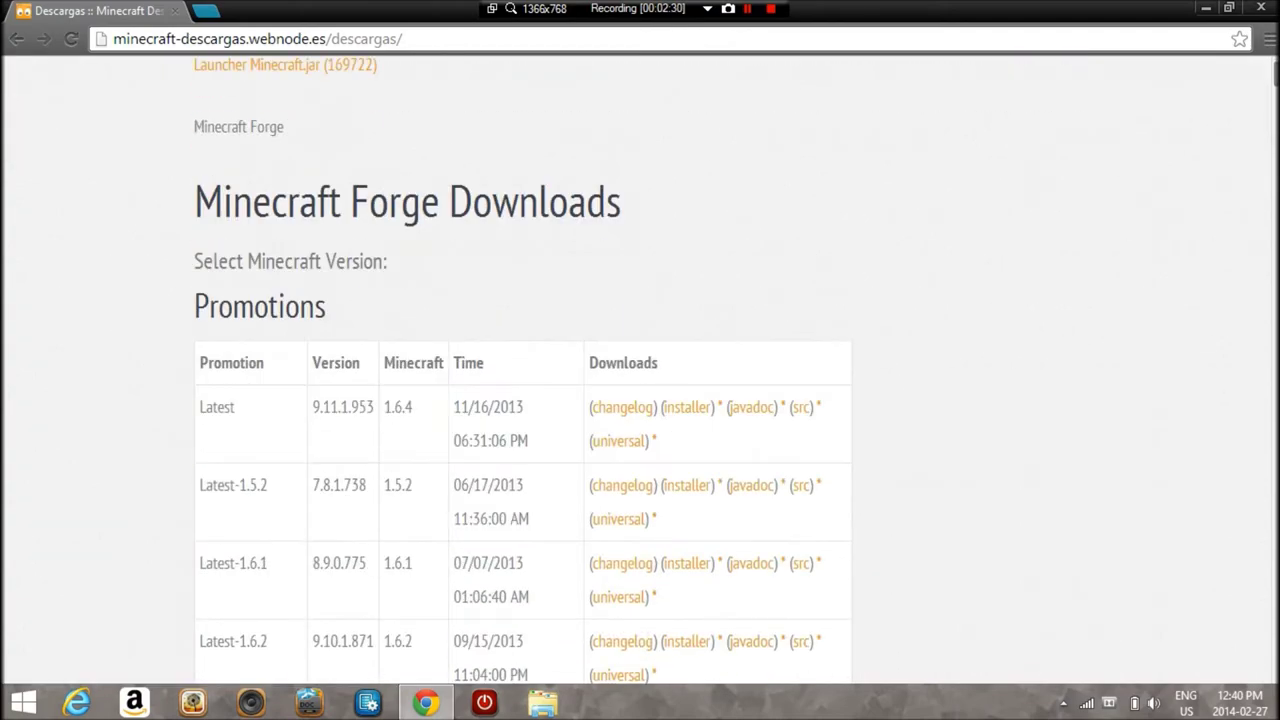
{"action": "scroll", "coordinate": [1187, 189], "scroll_direction": "down", "scroll_amount": 2}
{"action": "scroll", "coordinate": [1187, 189], "scroll_direction": "up", "scroll_amount": 1}
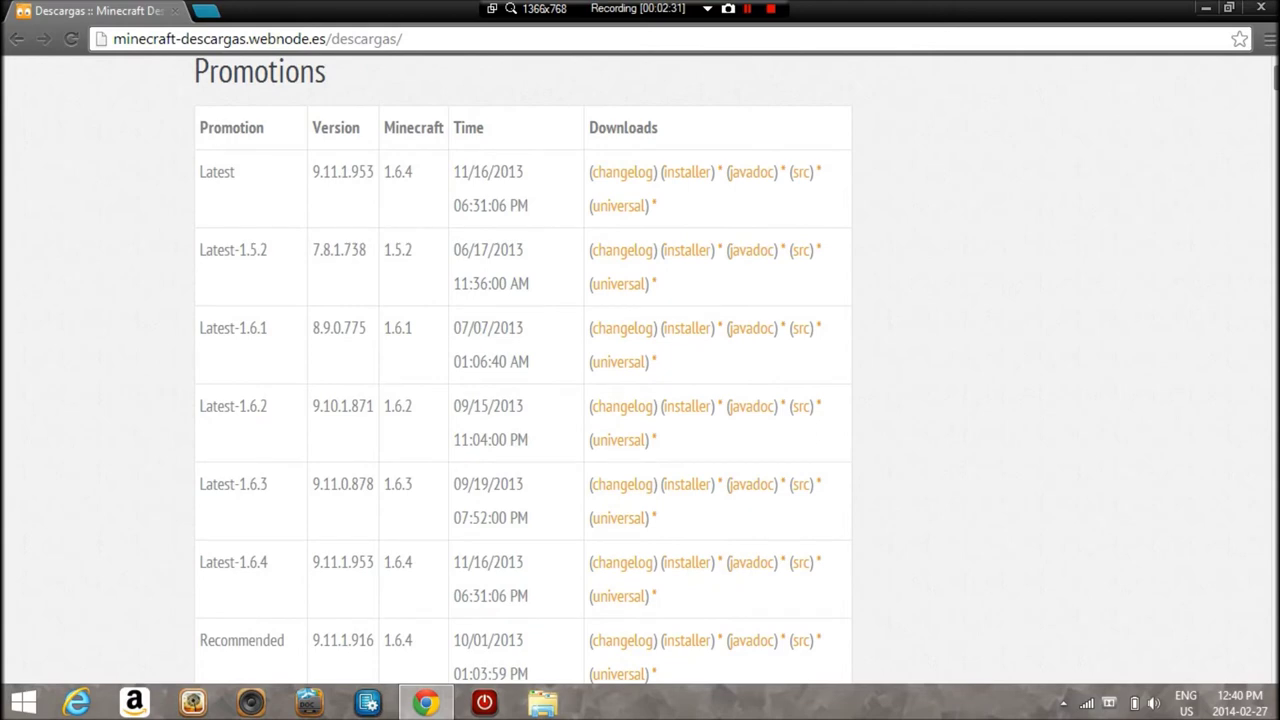
{"action": "scroll", "coordinate": [523, 370], "scroll_direction": "down", "scroll_amount": 8}
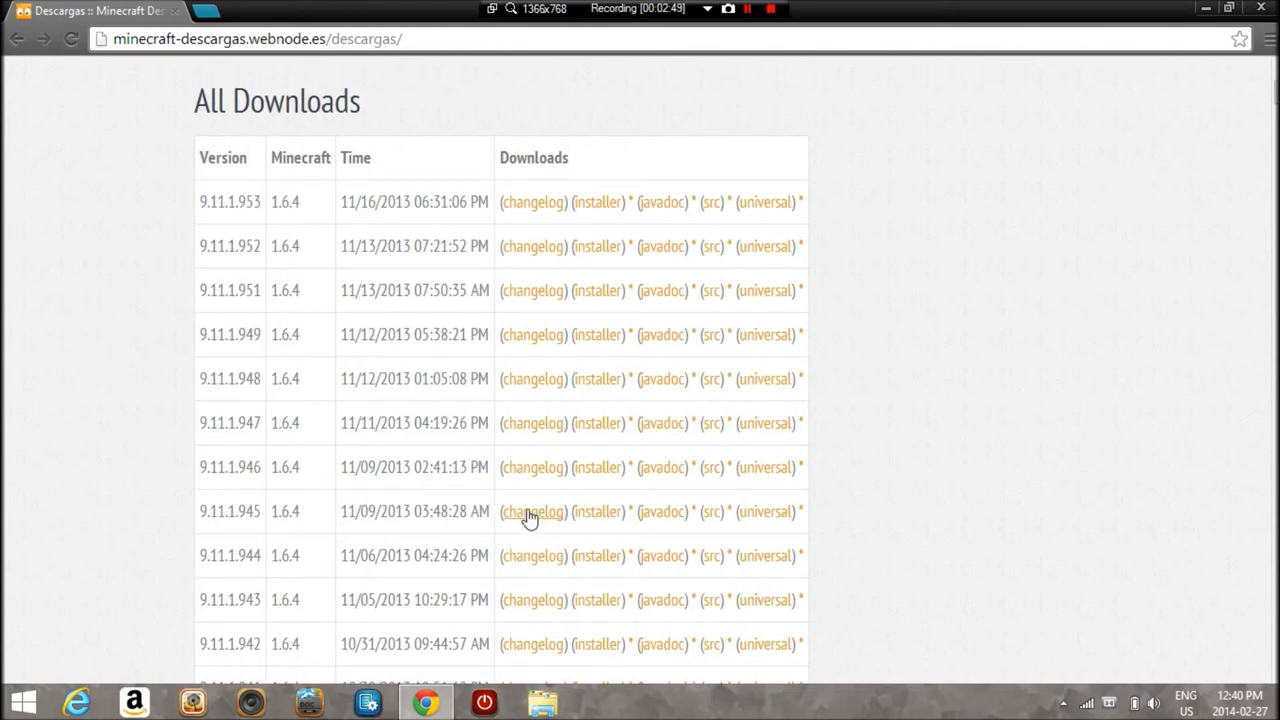
{"action": "left_click", "coordinate": [594, 518]}
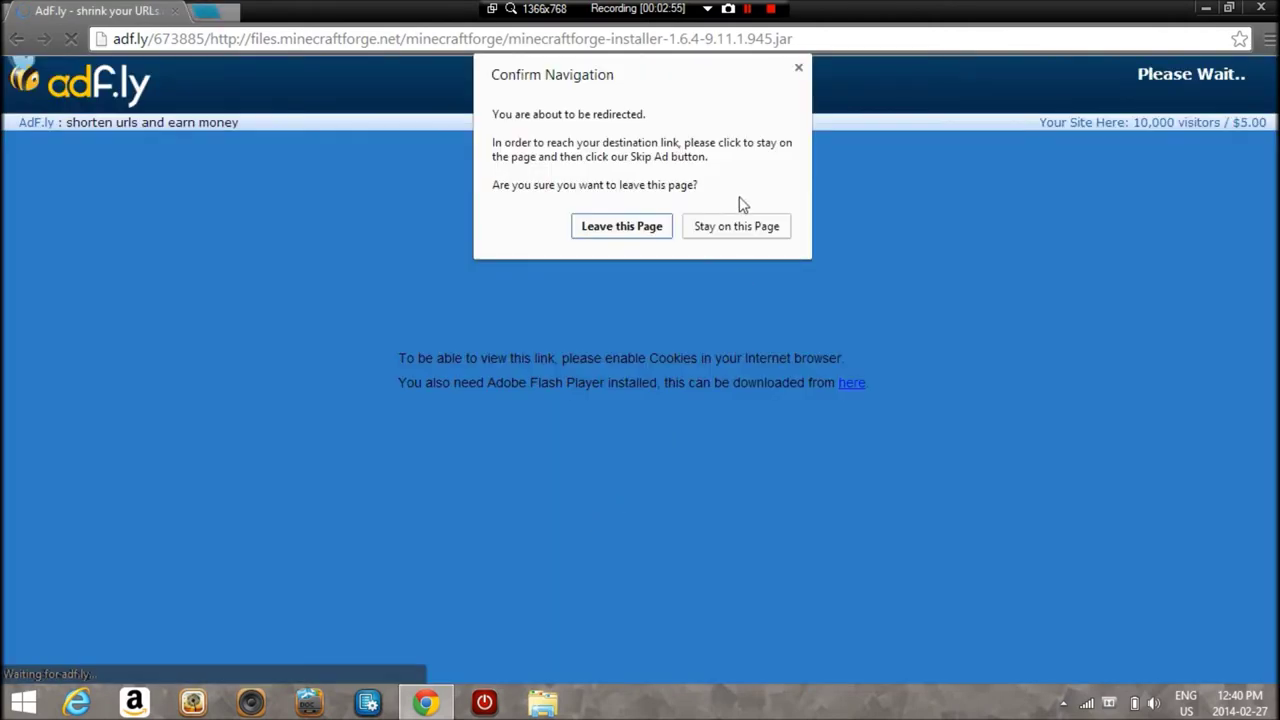
Stay on the adf.ly page, reload it and skip the ad to start the Forge installer download.
{"action": "left_click", "coordinate": [742, 229]}
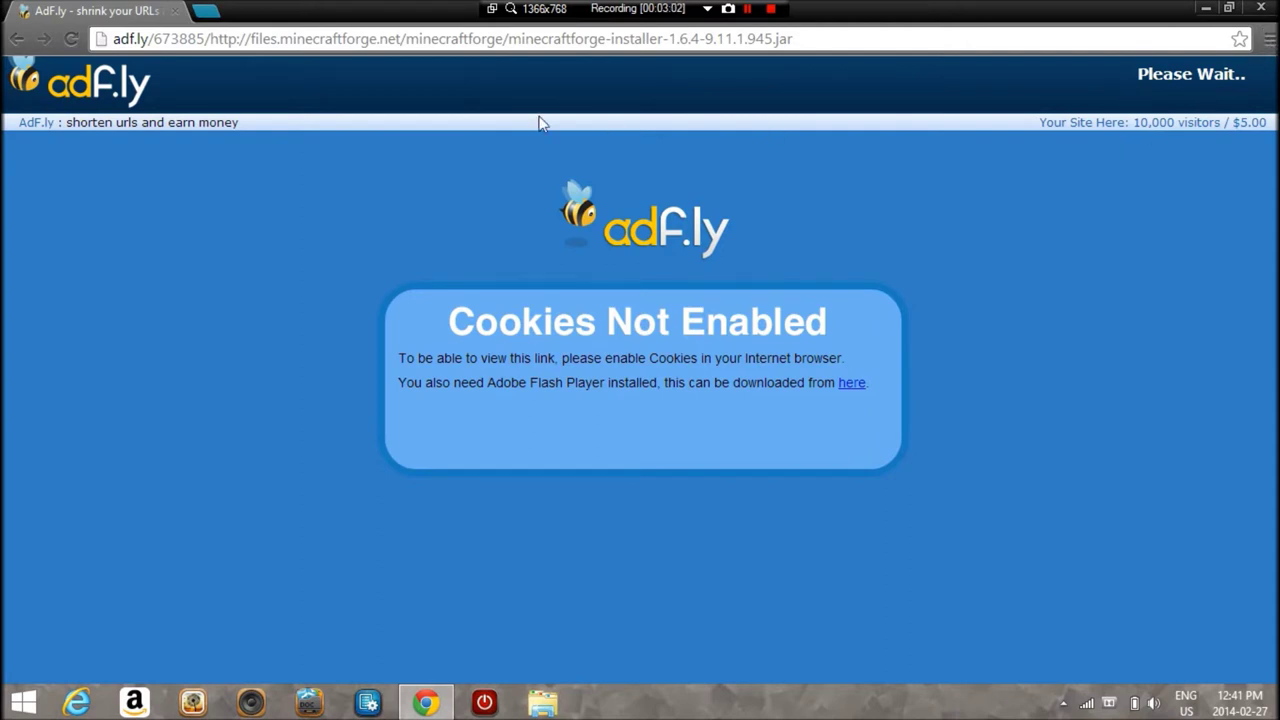
{"action": "left_click", "coordinate": [75, 38]}
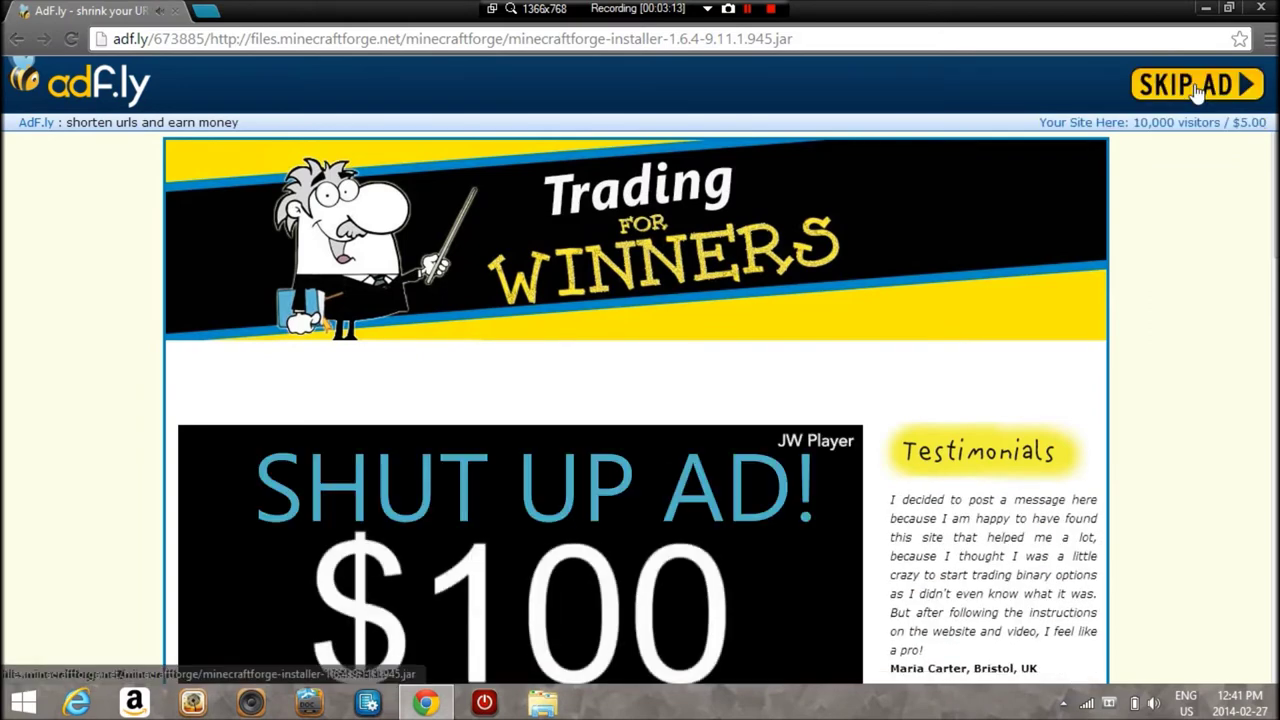
{"action": "left_click", "coordinate": [1197, 86]}
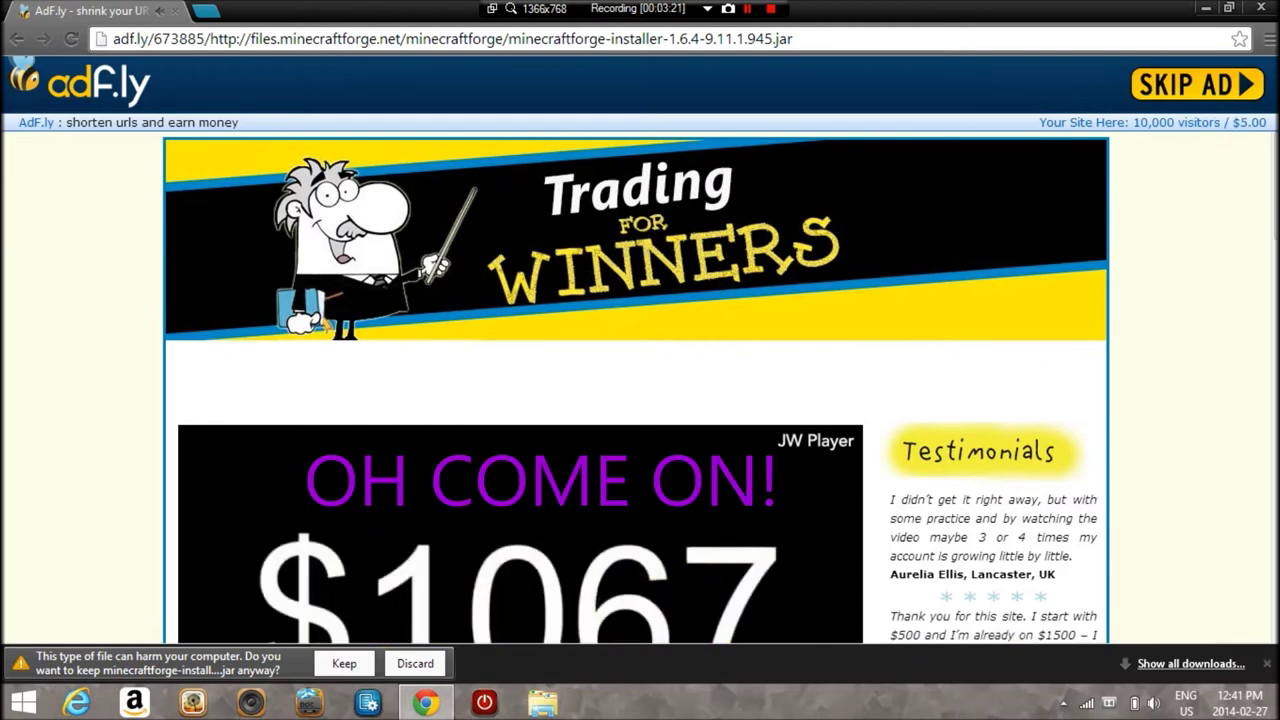
Exit Chrome and cancel the download in progress.
{"action": "left_click", "coordinate": [1263, 8]}
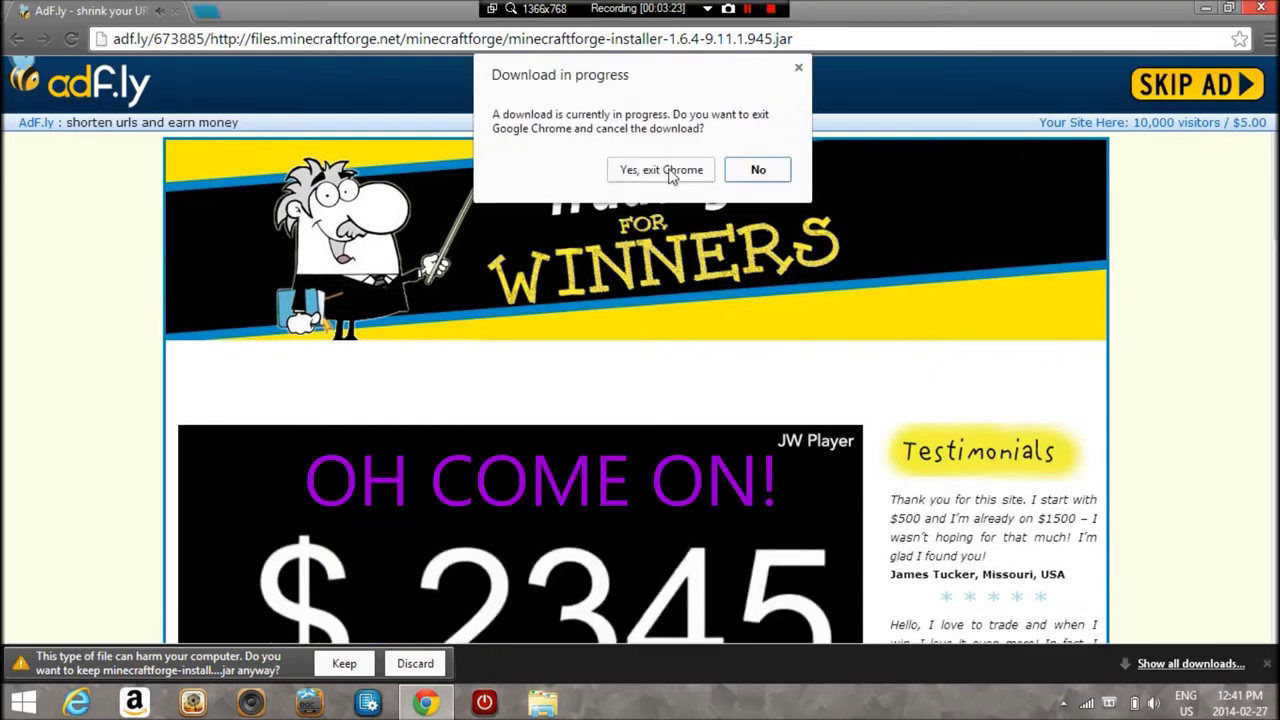
{"action": "left_click", "coordinate": [672, 172]}
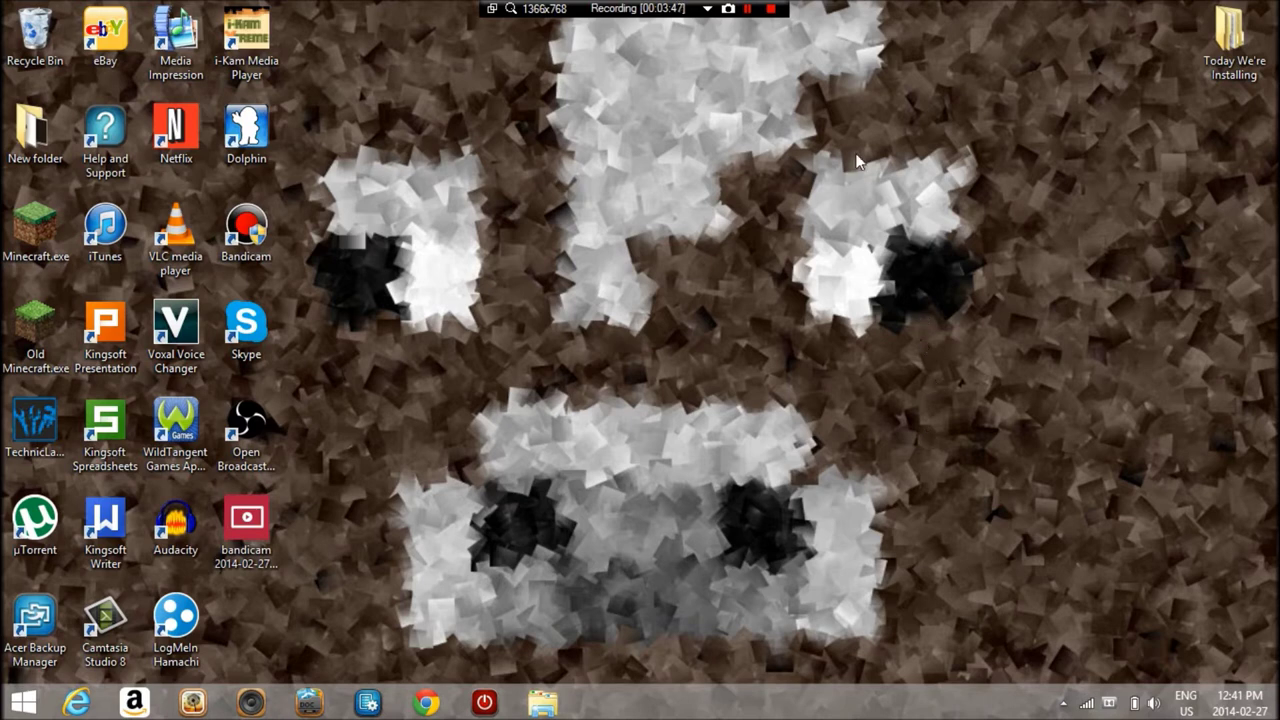
{"action": "left_click", "coordinate": [747, 9]}
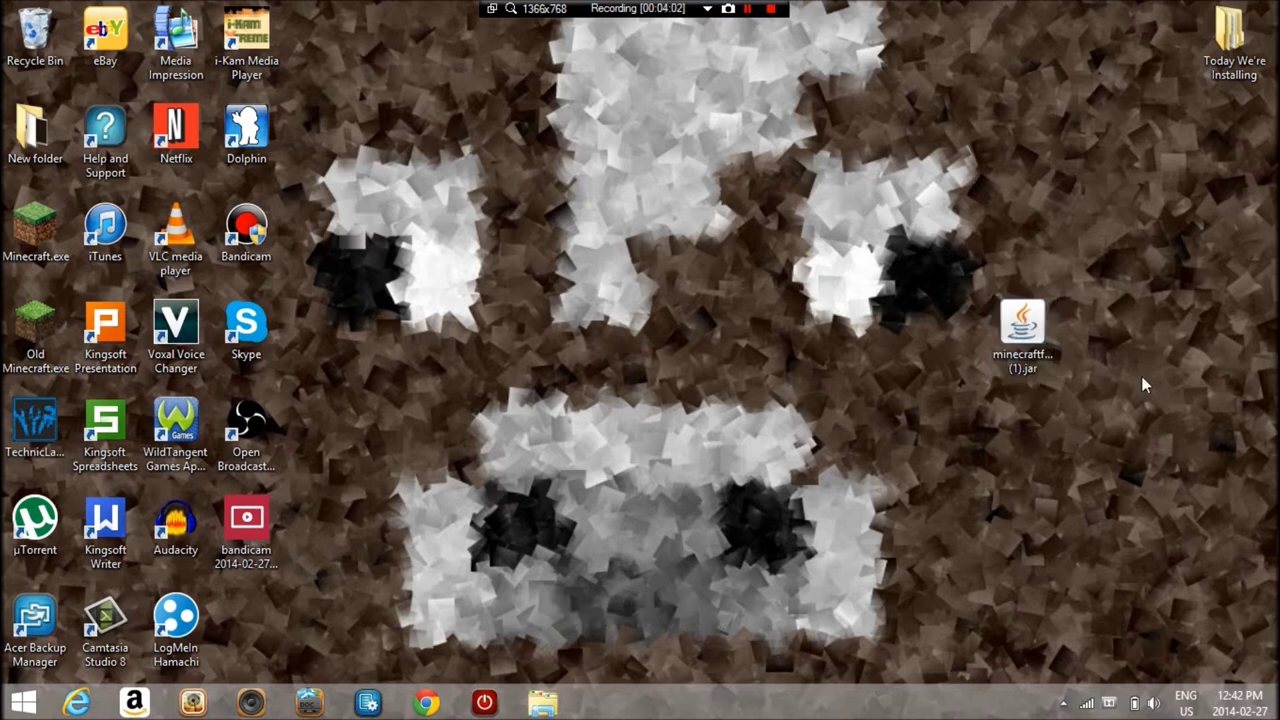
Run the Minecraft Forge installer from the desktop and install the Forge 9.11.1.945 client into the .minecraft folder.
{"action": "left_click", "coordinate": [1037, 335]}
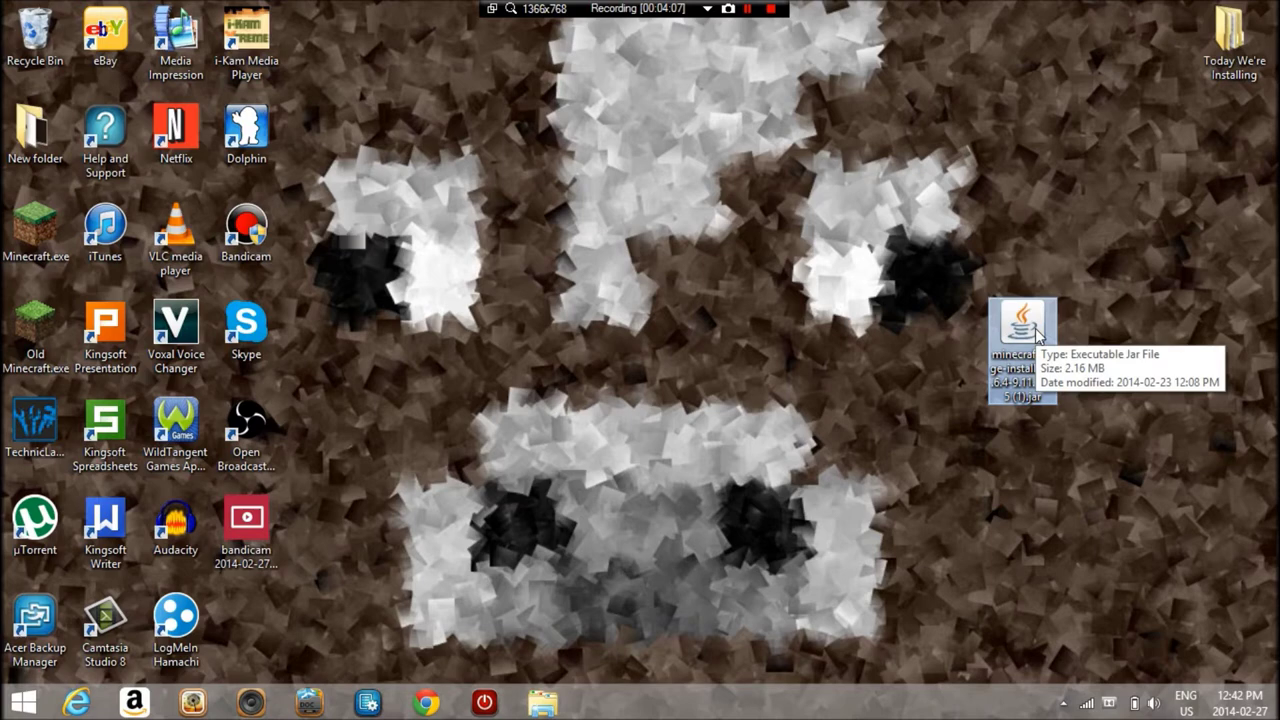
{"action": "double_click", "coordinate": [1037, 335]}
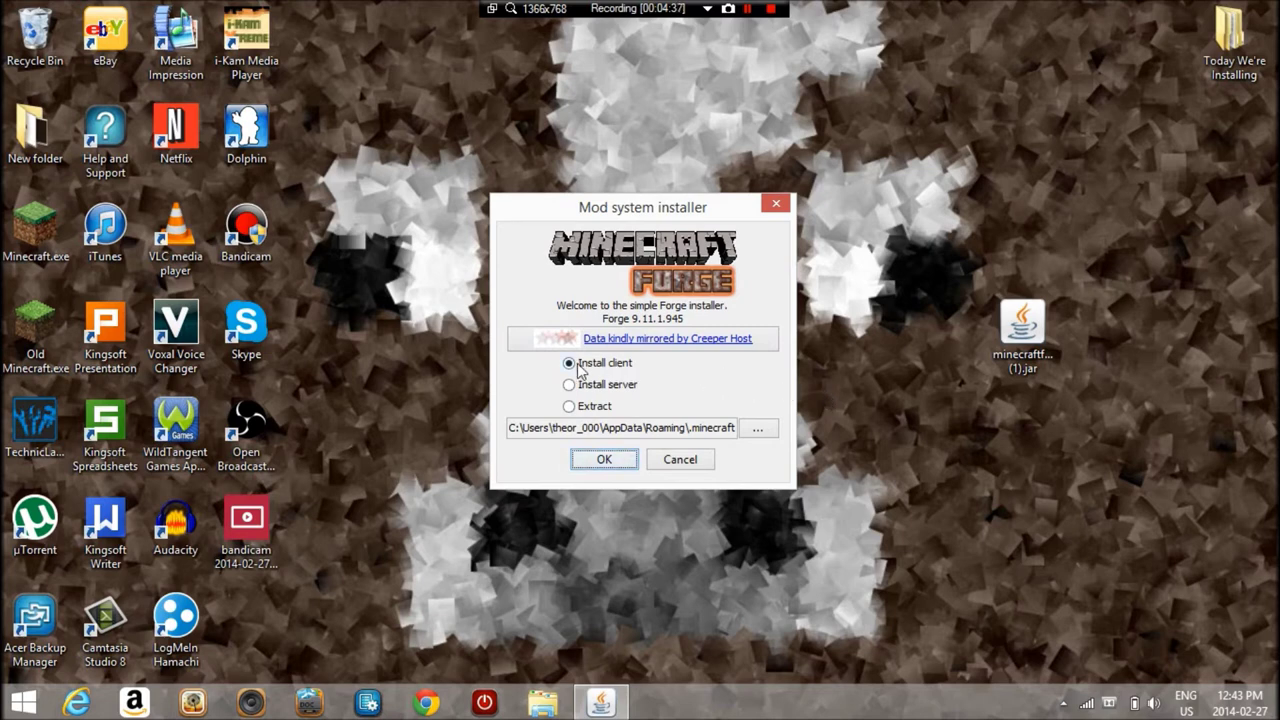
{"action": "left_click", "coordinate": [604, 460]}
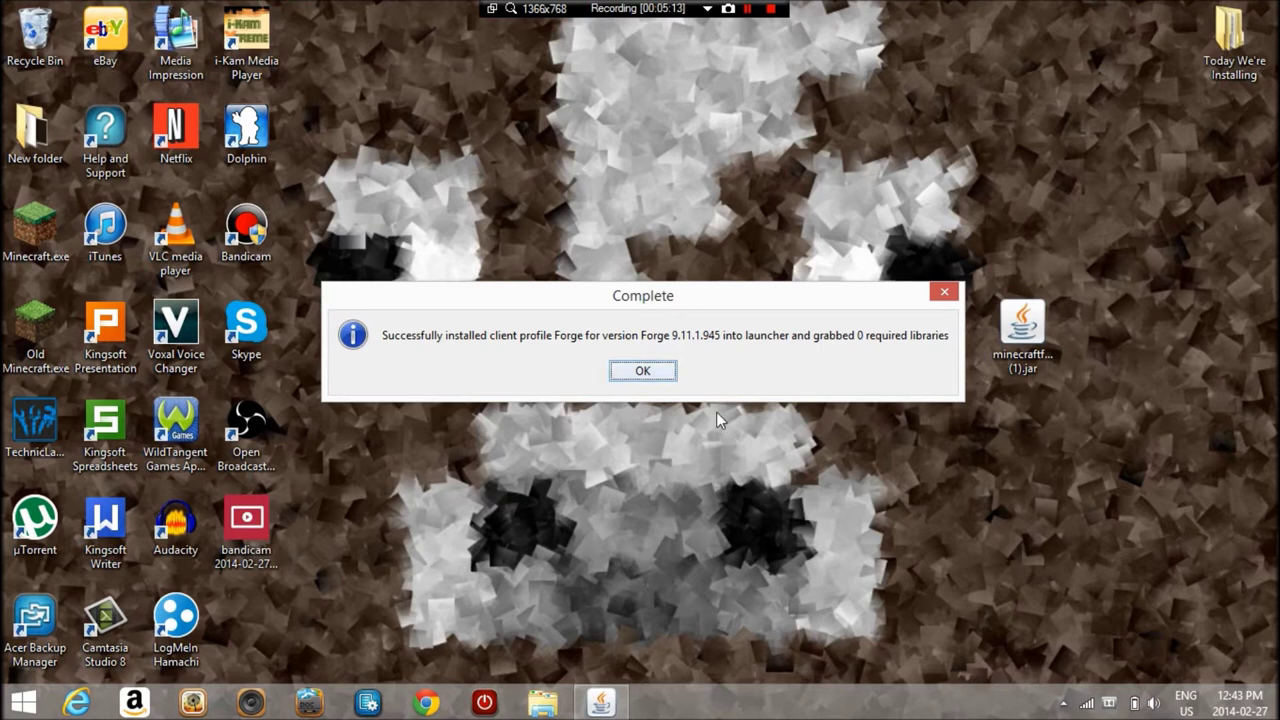
{"action": "left_click", "coordinate": [643, 370]}
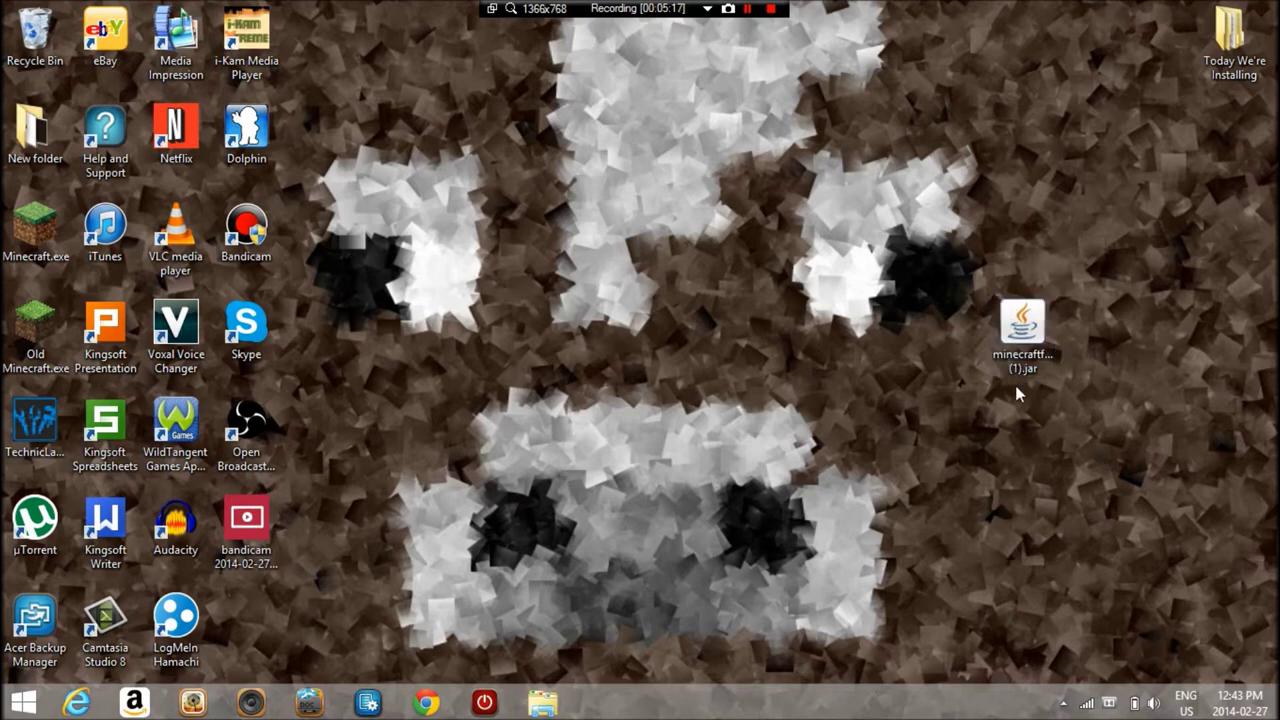
Check the versions folder inside .minecraft in %appdata% for the 1.6.4-Forge9.11.1.945 folder, and close the window.
{"action": "key", "text": "super+r"}
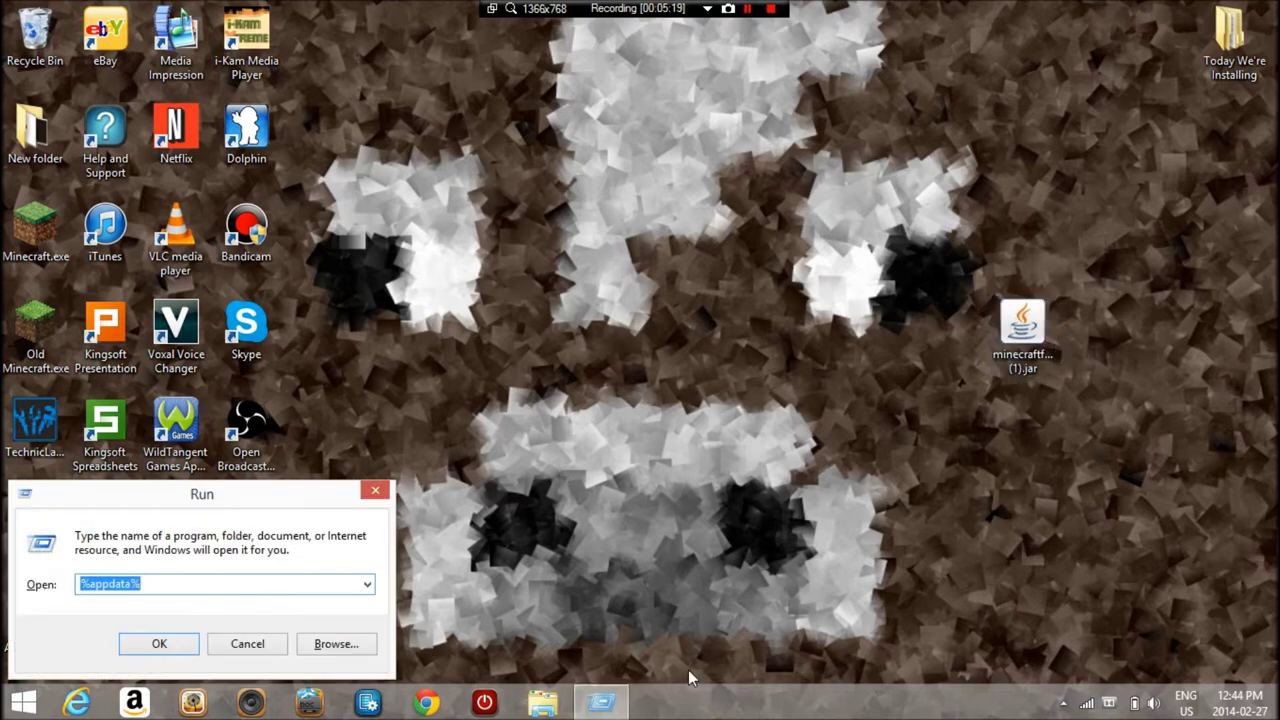
{"action": "key", "text": "Return"}
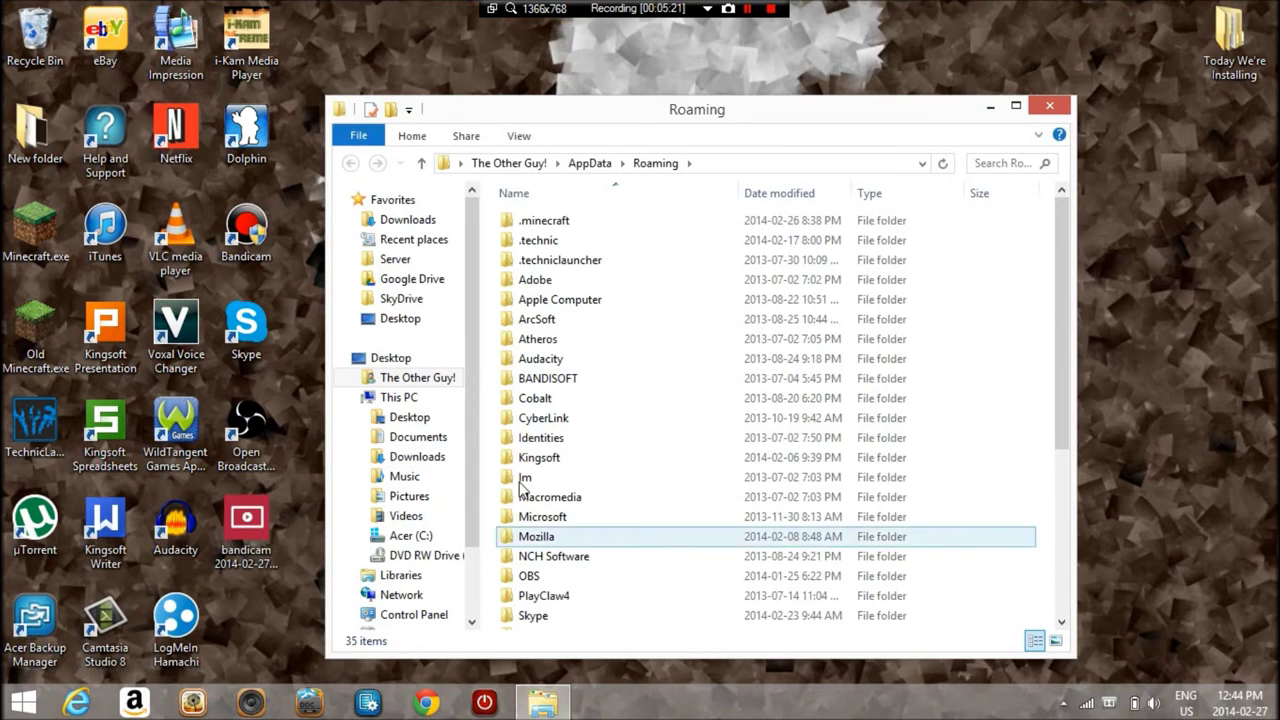
{"action": "double_click", "coordinate": [607, 231]}
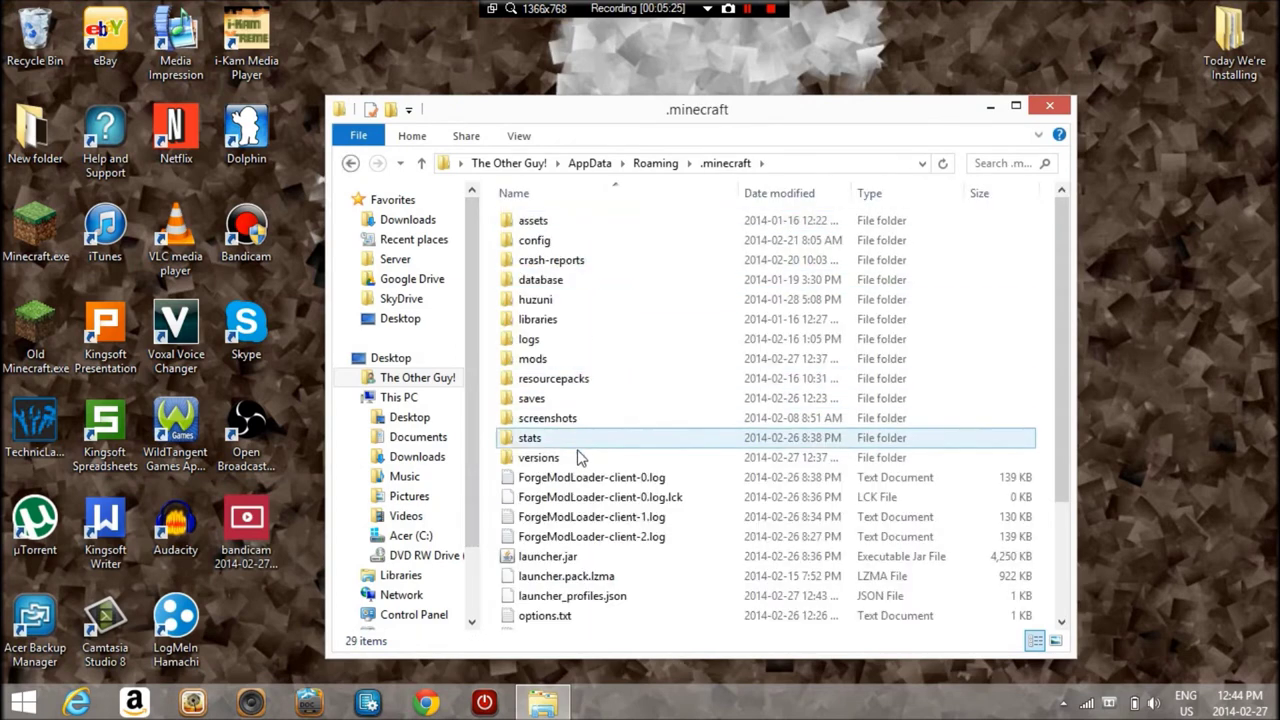
{"action": "double_click", "coordinate": [576, 460]}
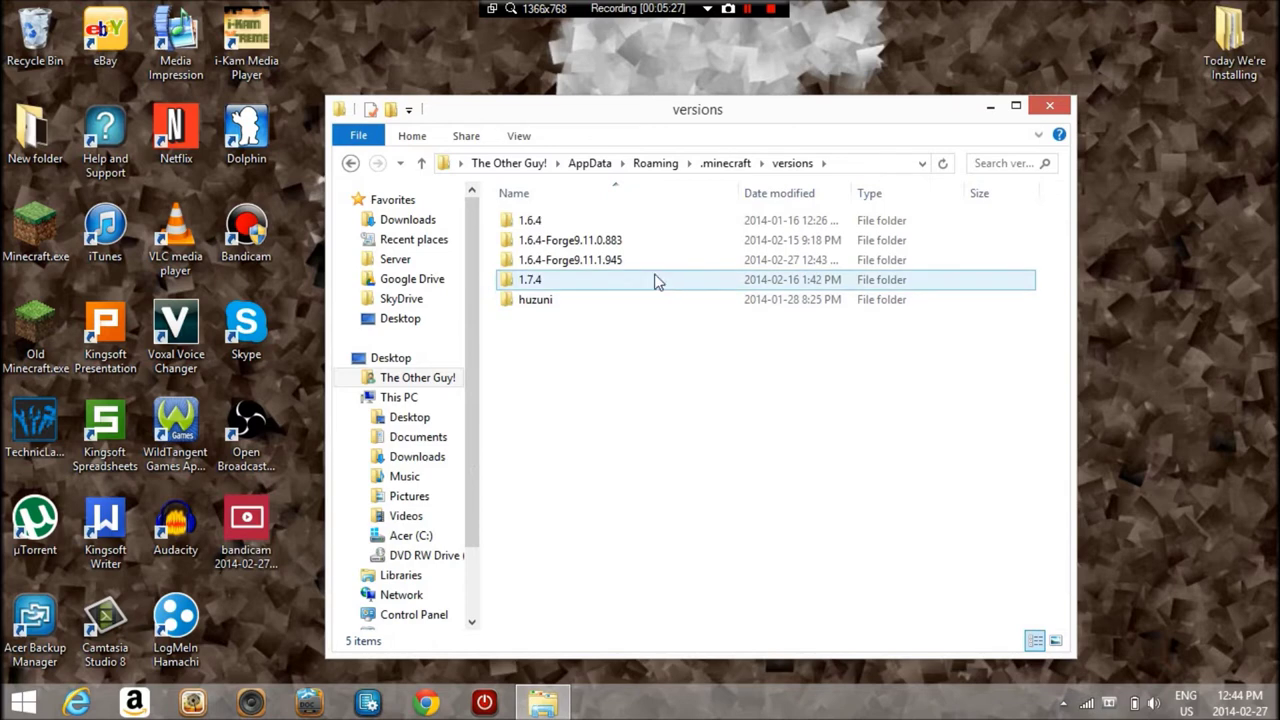
{"action": "mouse_move", "coordinate": [618, 265]}
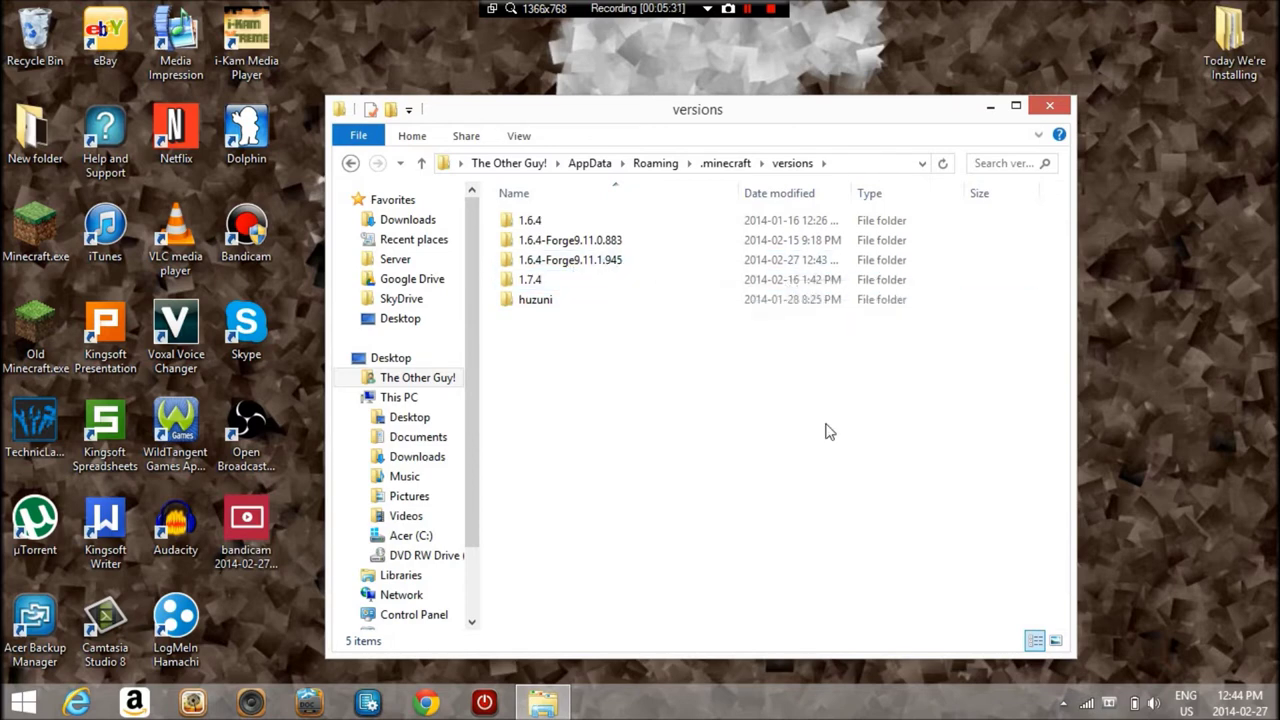
{"action": "left_click", "coordinate": [1050, 106]}
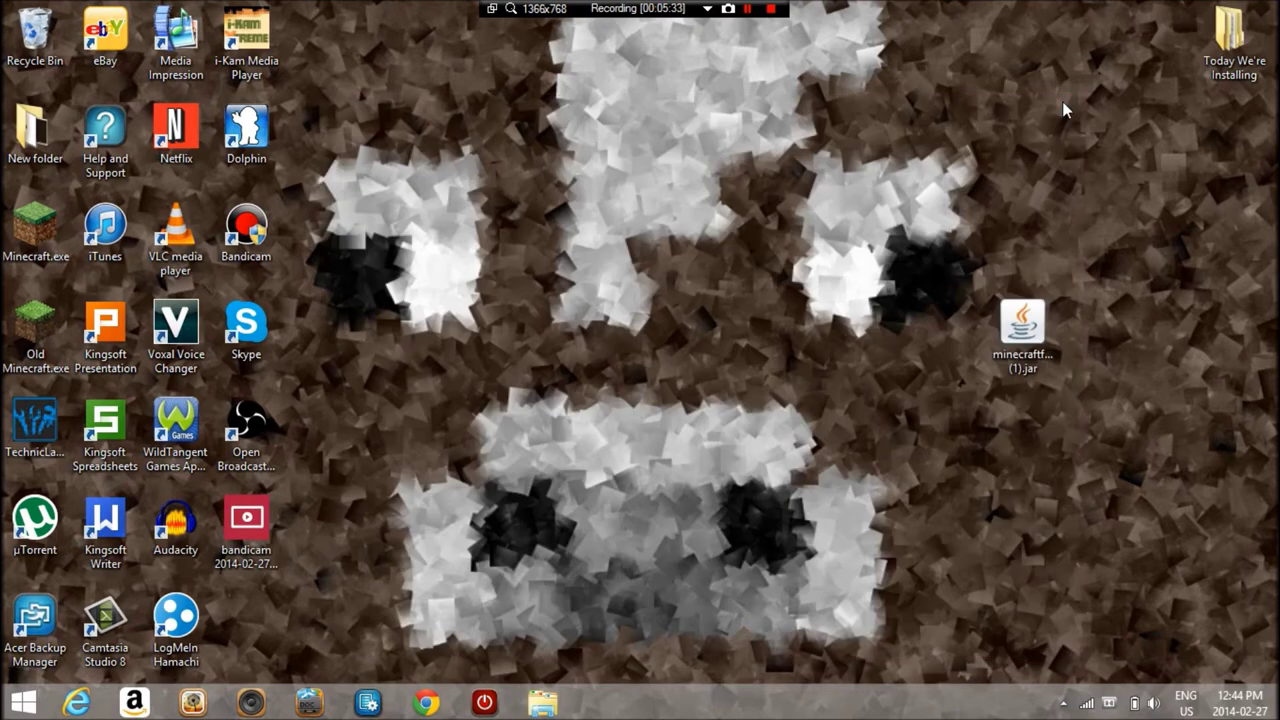
Launch Minecraft from the desktop with the existing user and the Forge profile, and quit the game from its title screen.
{"action": "left_click", "coordinate": [69, 223]}
{"action": "double_click", "coordinate": [69, 223]}
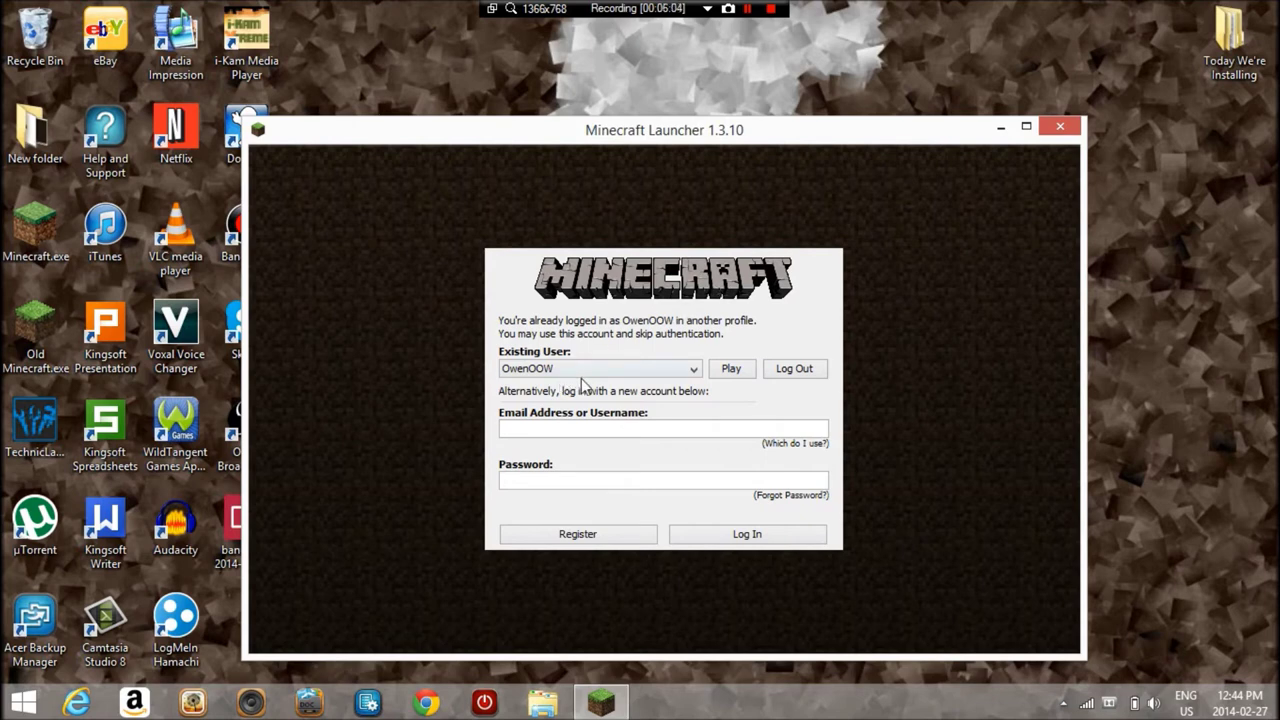
{"action": "left_click", "coordinate": [731, 370]}
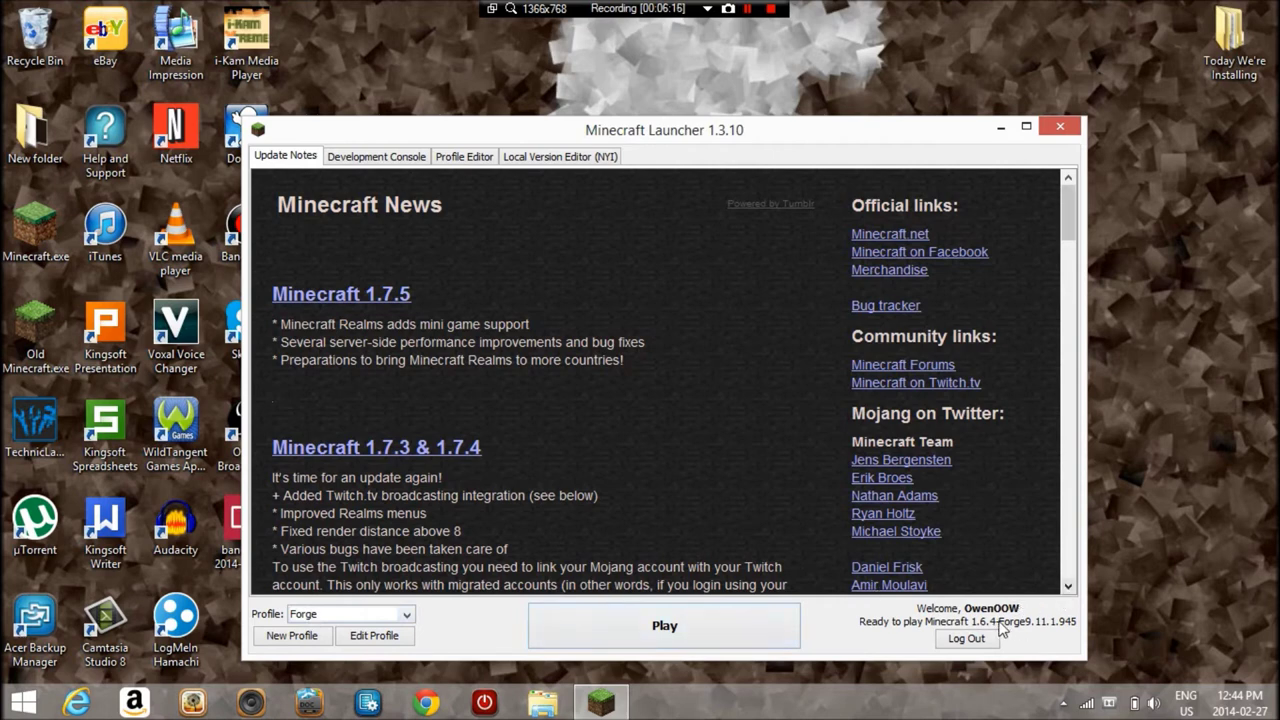
{"action": "left_click", "coordinate": [686, 629]}
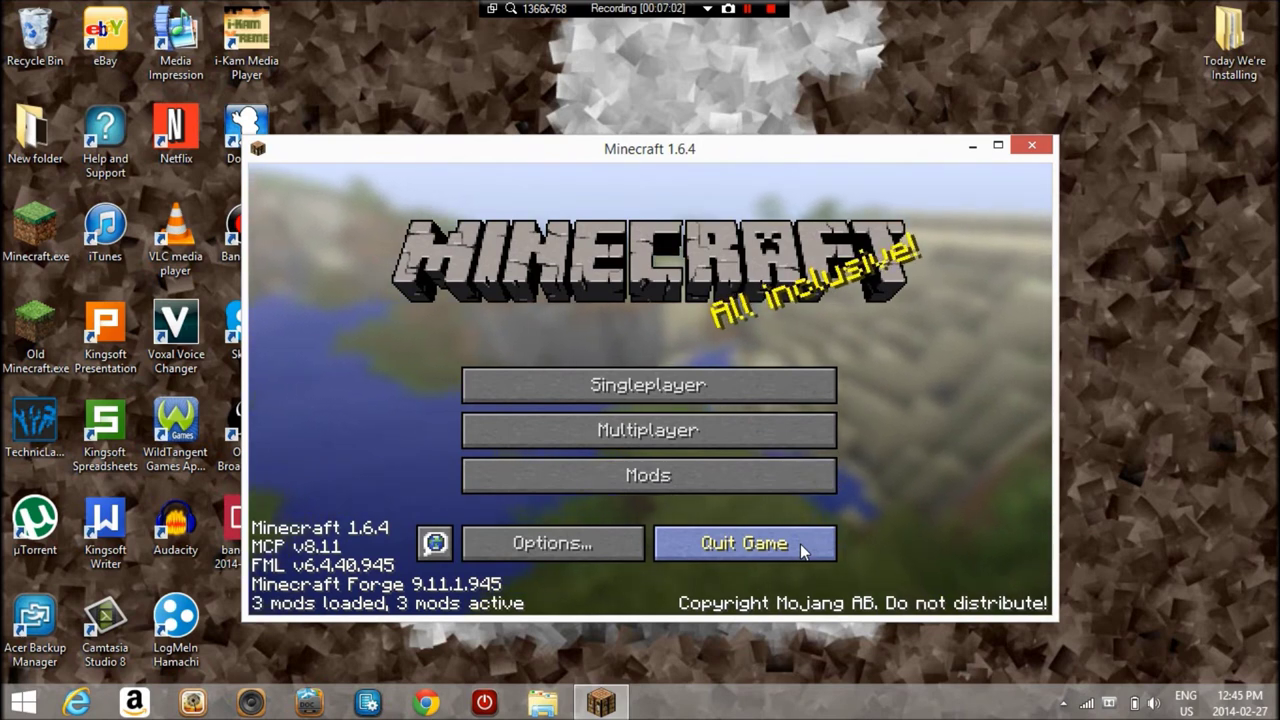
{"action": "left_click", "coordinate": [800, 543]}
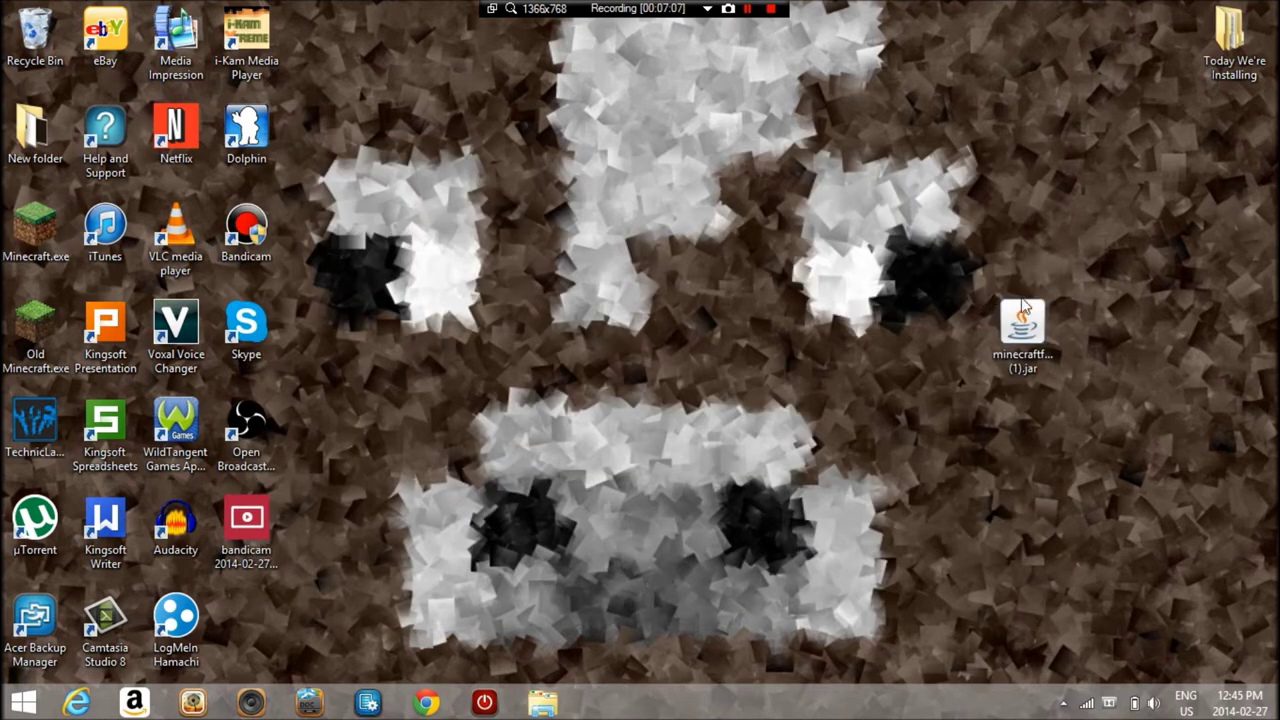
Move the Forge installer jar from the desktop into the Today We're Installing folder, check the folder's contents and close it.
{"action": "left_click_drag", "start_coordinate": [1022, 325], "coordinate": [1243, 40]}
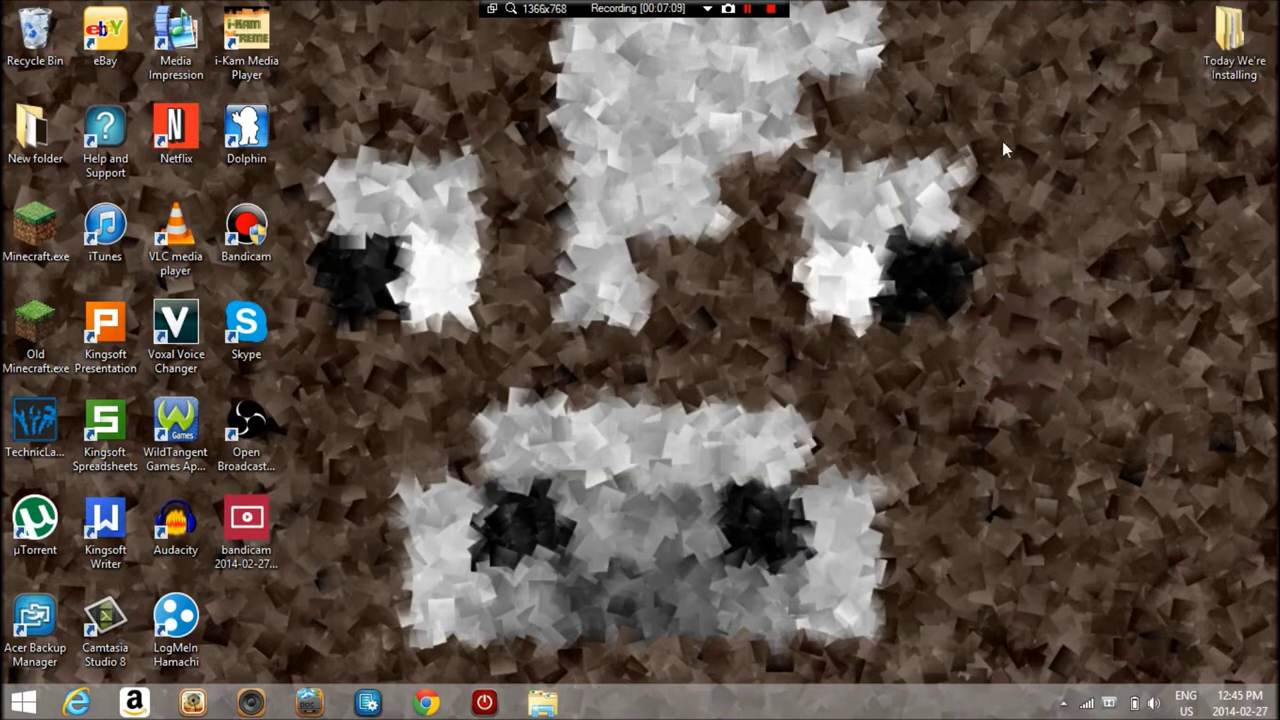
{"action": "double_click", "coordinate": [1205, 60]}
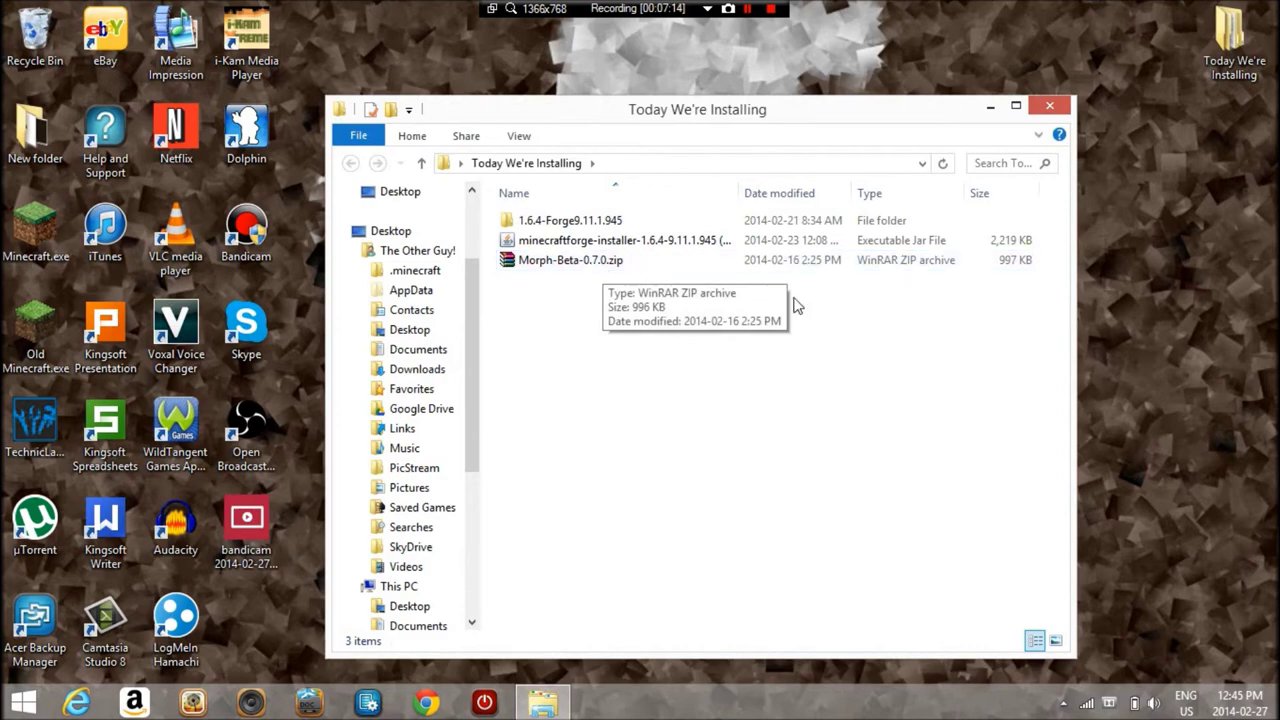
{"action": "left_click", "coordinate": [1055, 104]}
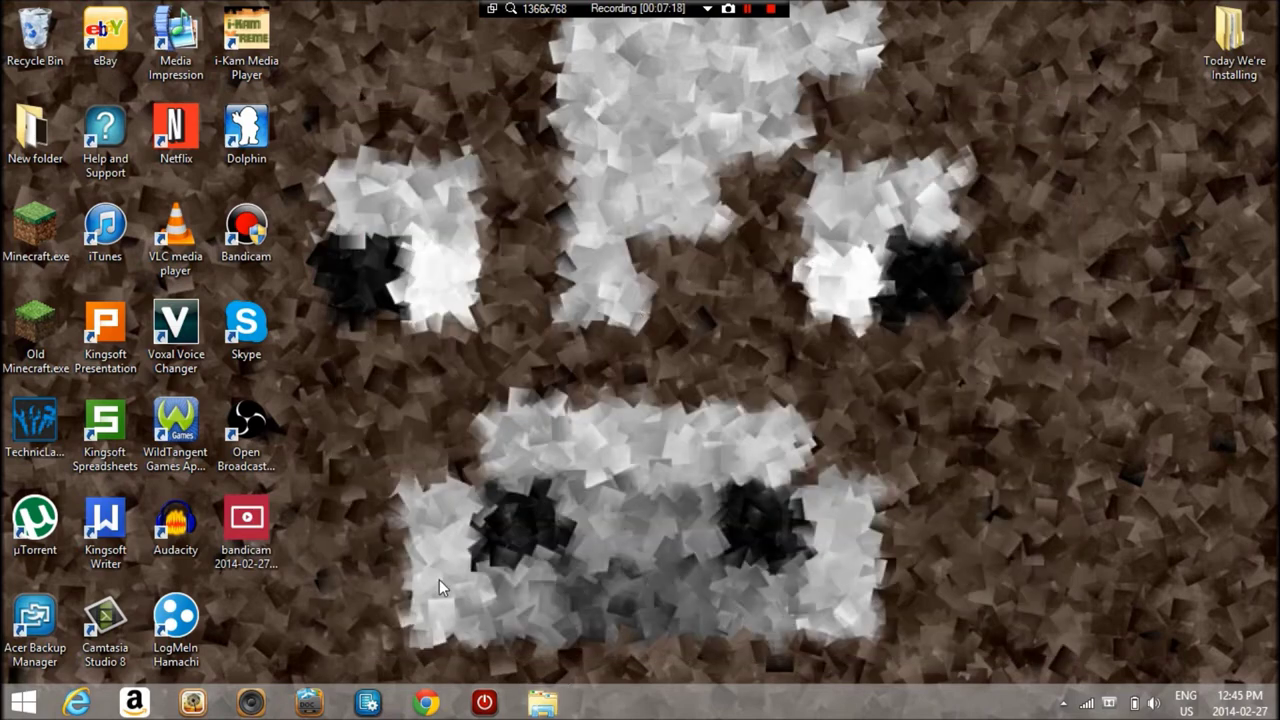
Switch to Chrome and search Google for "minecraft morph mod".
{"action": "left_click", "coordinate": [426, 703]}
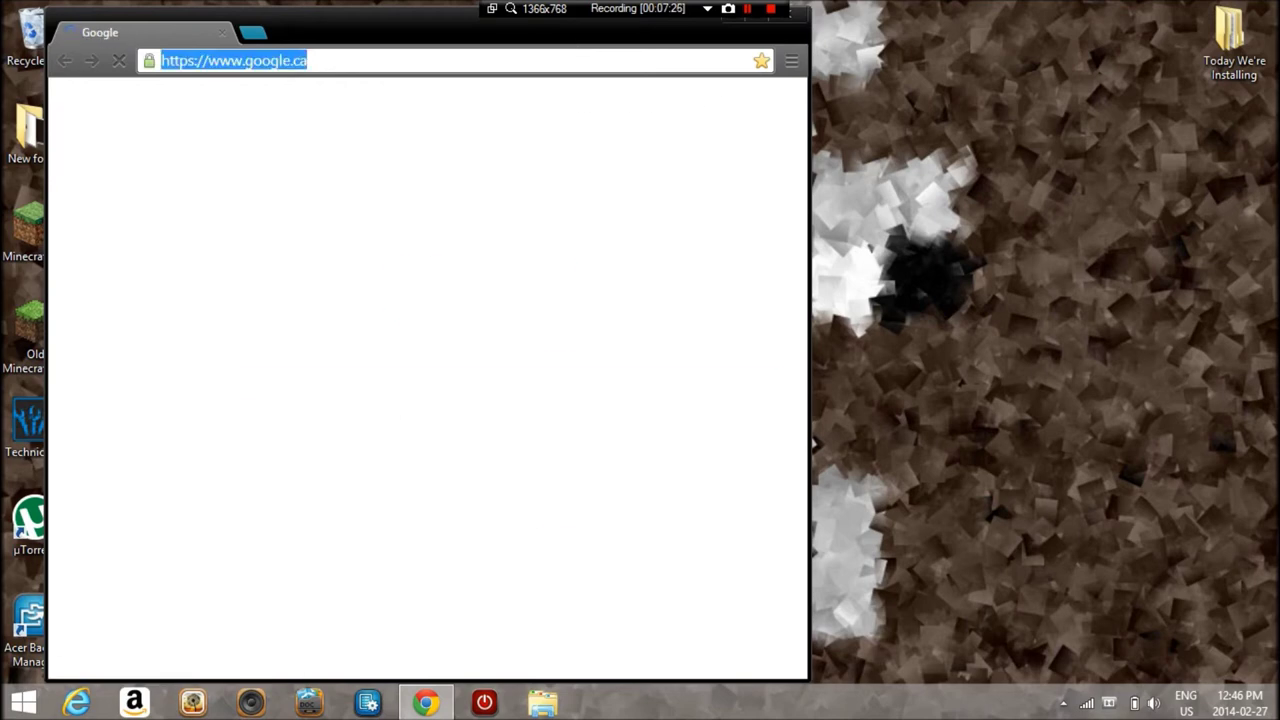
{"action": "type", "text": "mi"}
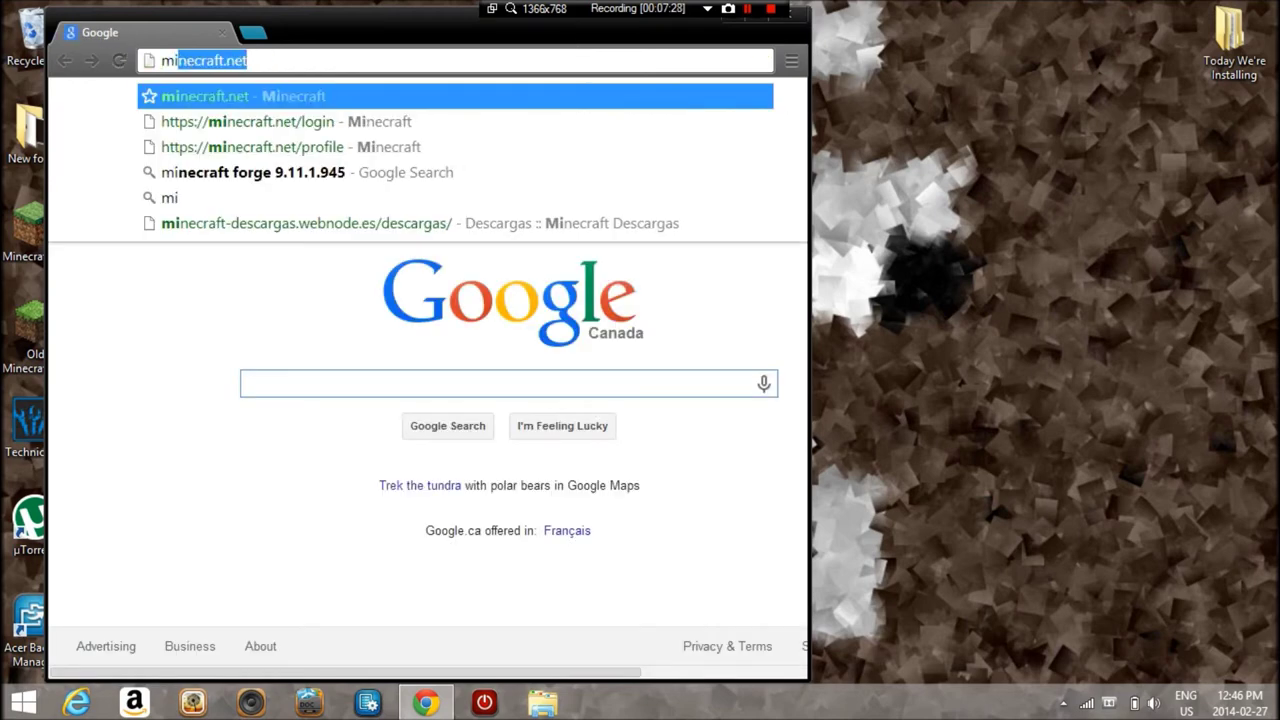
{"action": "type", "text": "necr"}
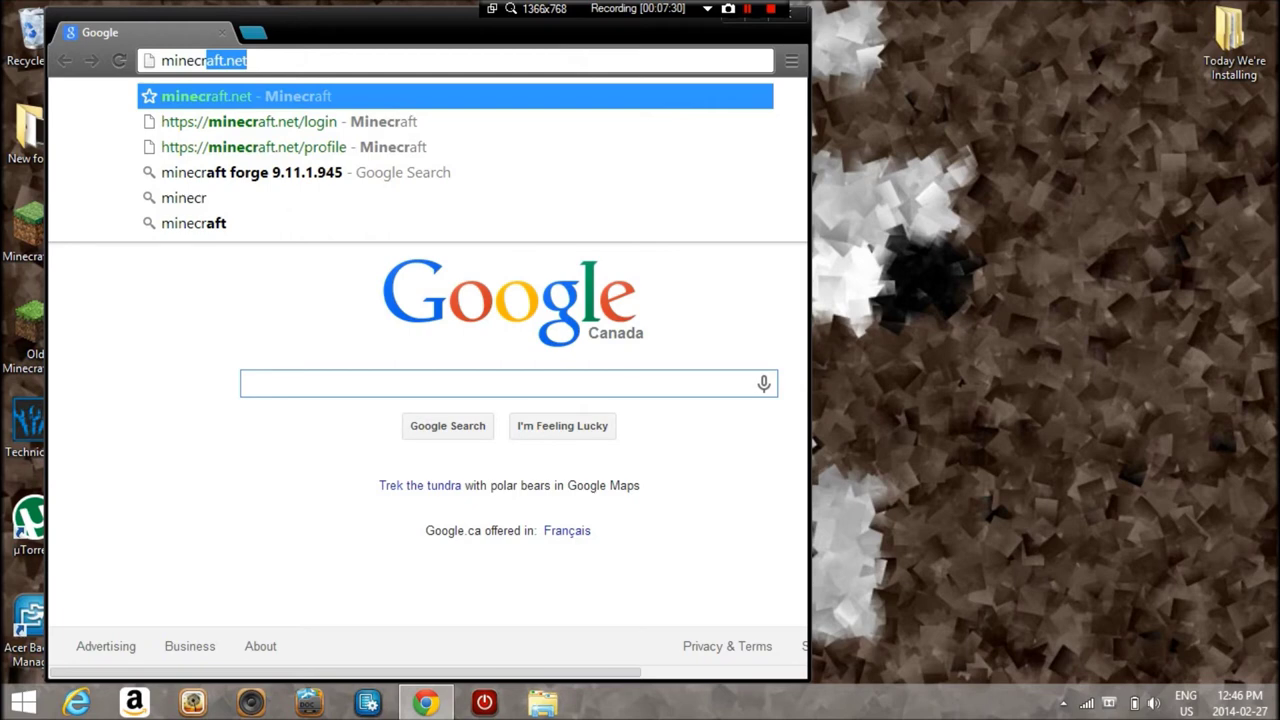
{"action": "type", "text": "aft mor"}
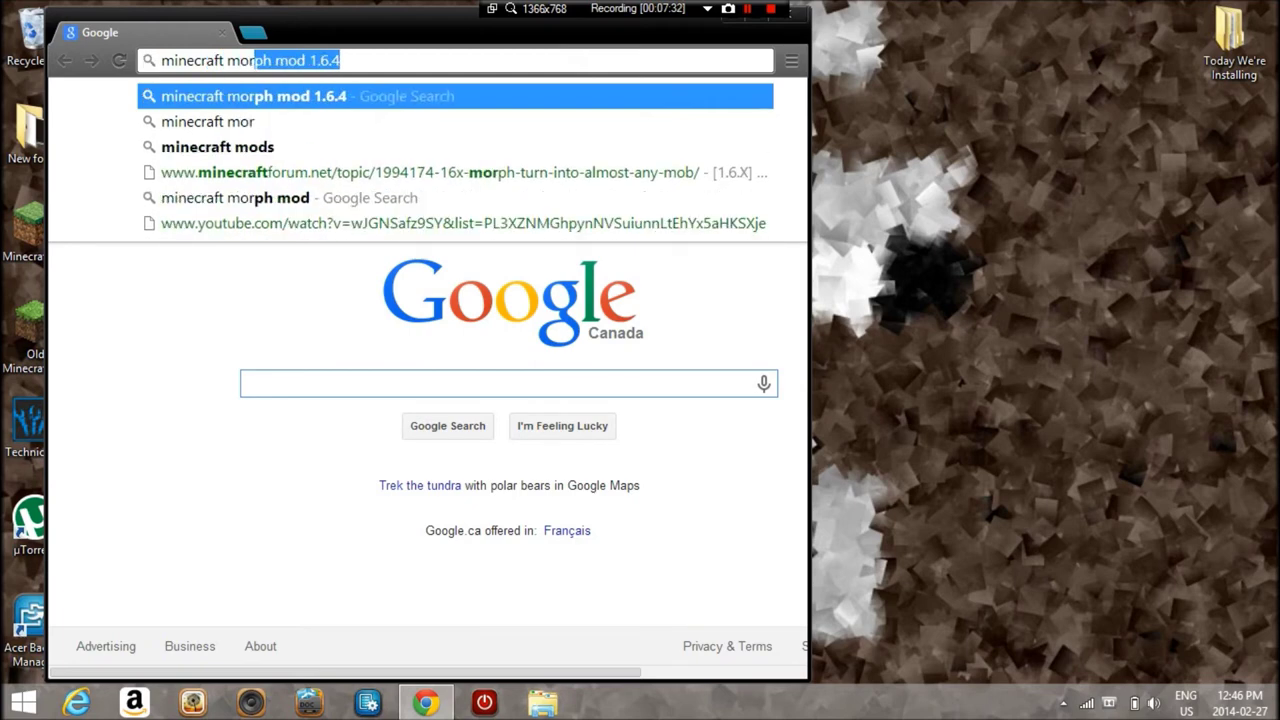
{"action": "type", "text": "ph"}
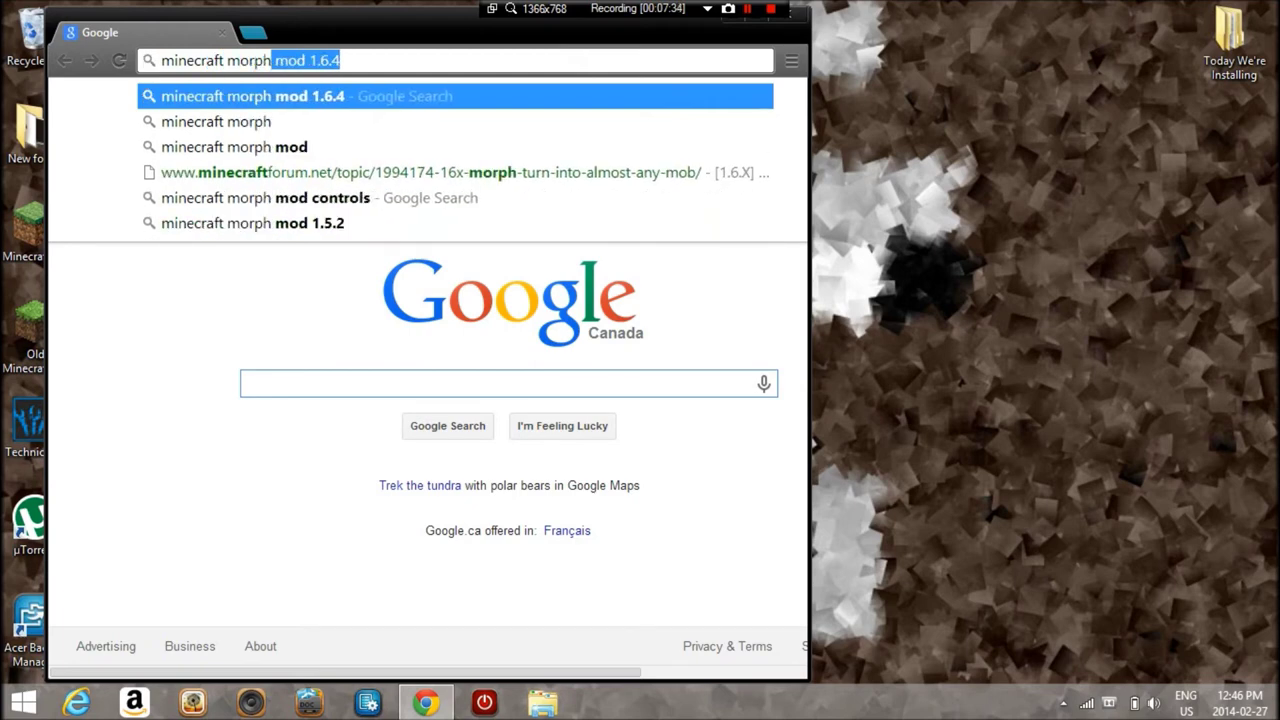
{"action": "key", "text": "BackSpace"}
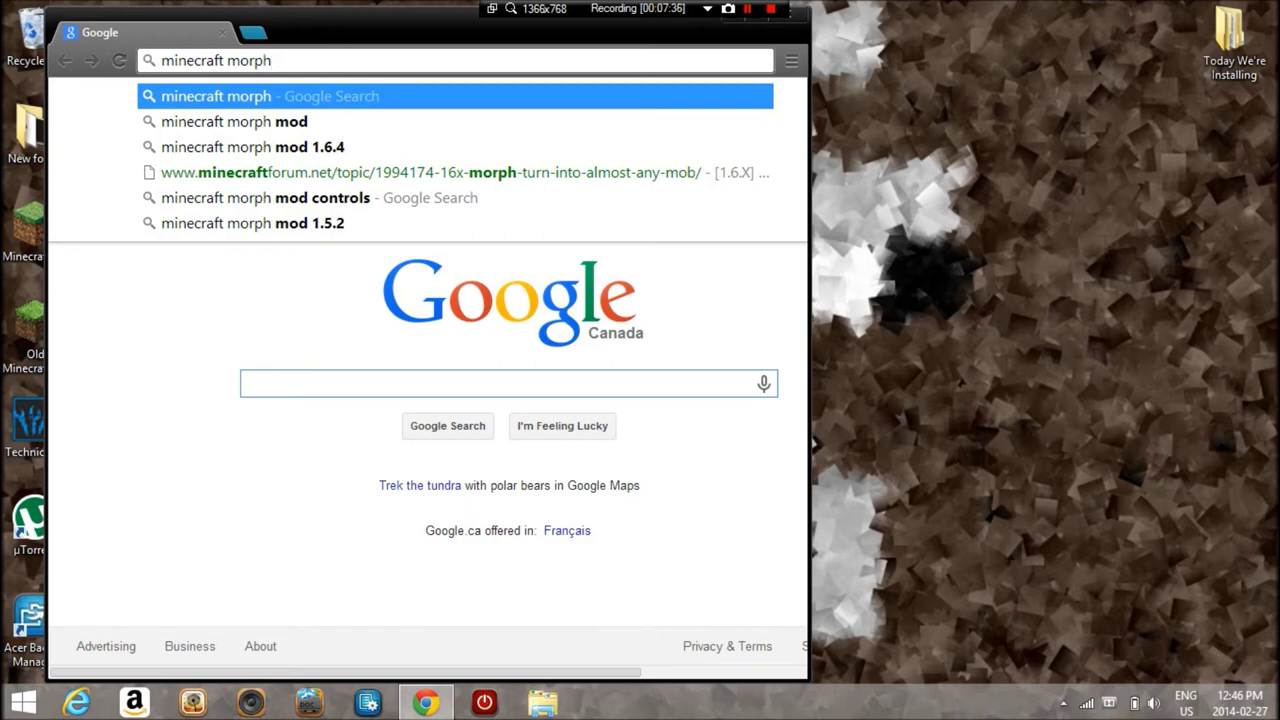
{"action": "type", "text": "mo"}
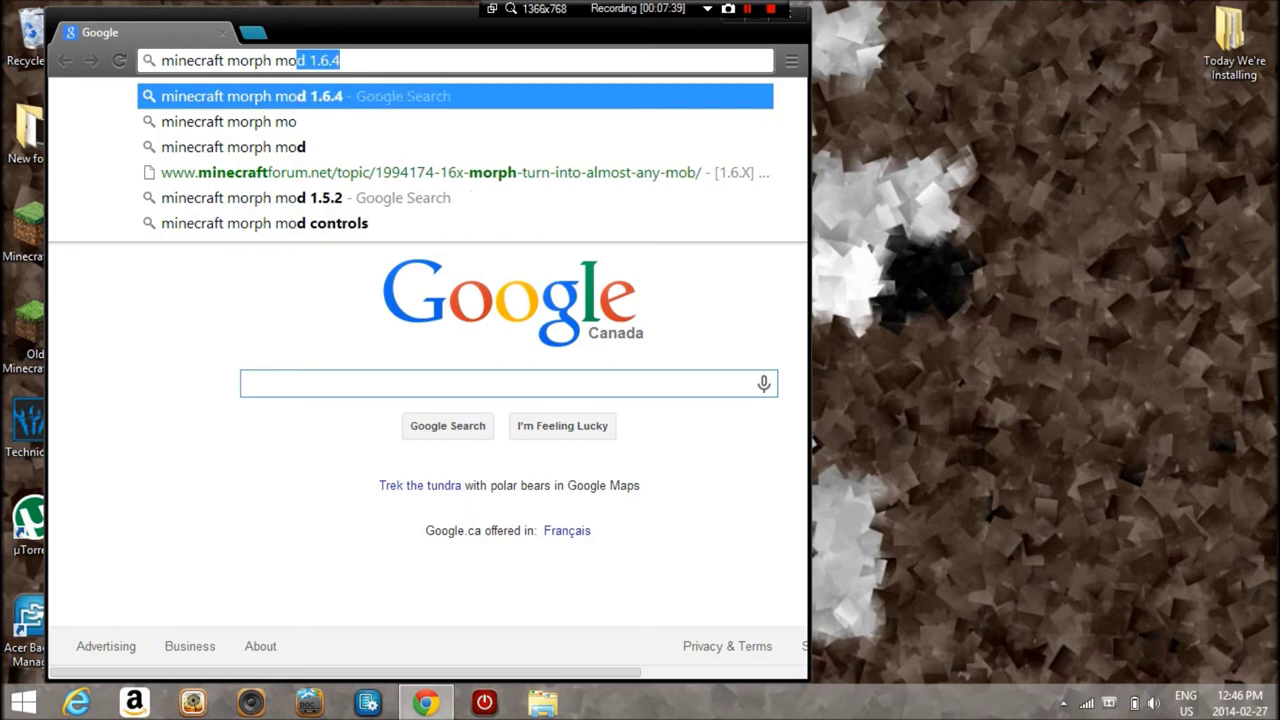
{"action": "type", "text": "d"}
{"action": "key", "text": "BackSpace"}
{"action": "type", "text": "d"}
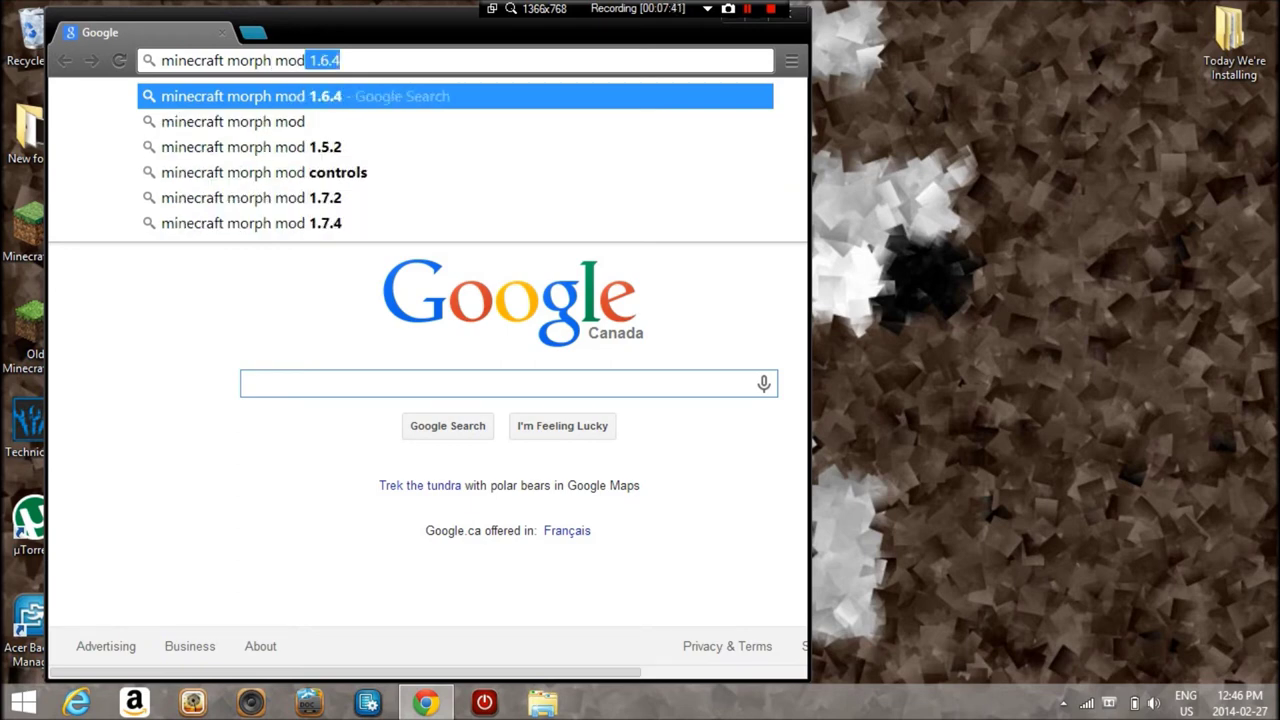
{"action": "key", "text": "BackSpace"}
{"action": "key", "text": "Return"}
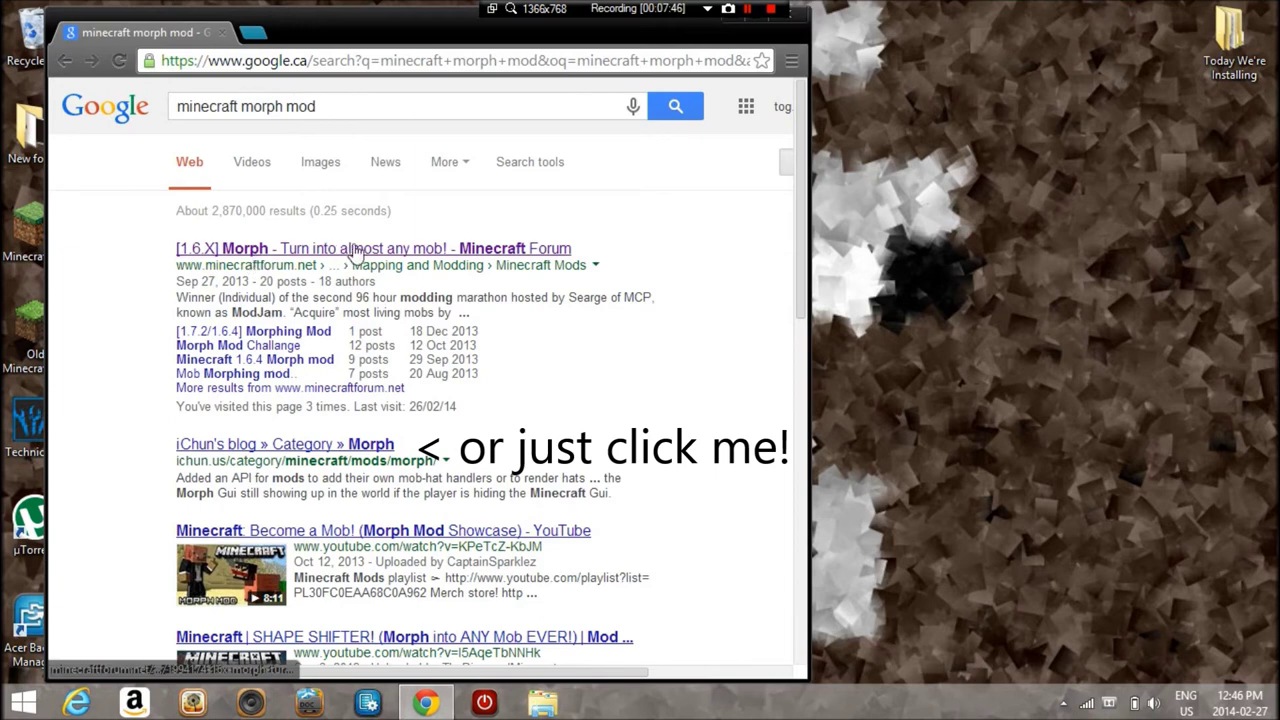
Open the Minecraft Forum Morph topic from the results and follow its Full Info link to iChun's Blog.
{"action": "left_click", "coordinate": [462, 254]}
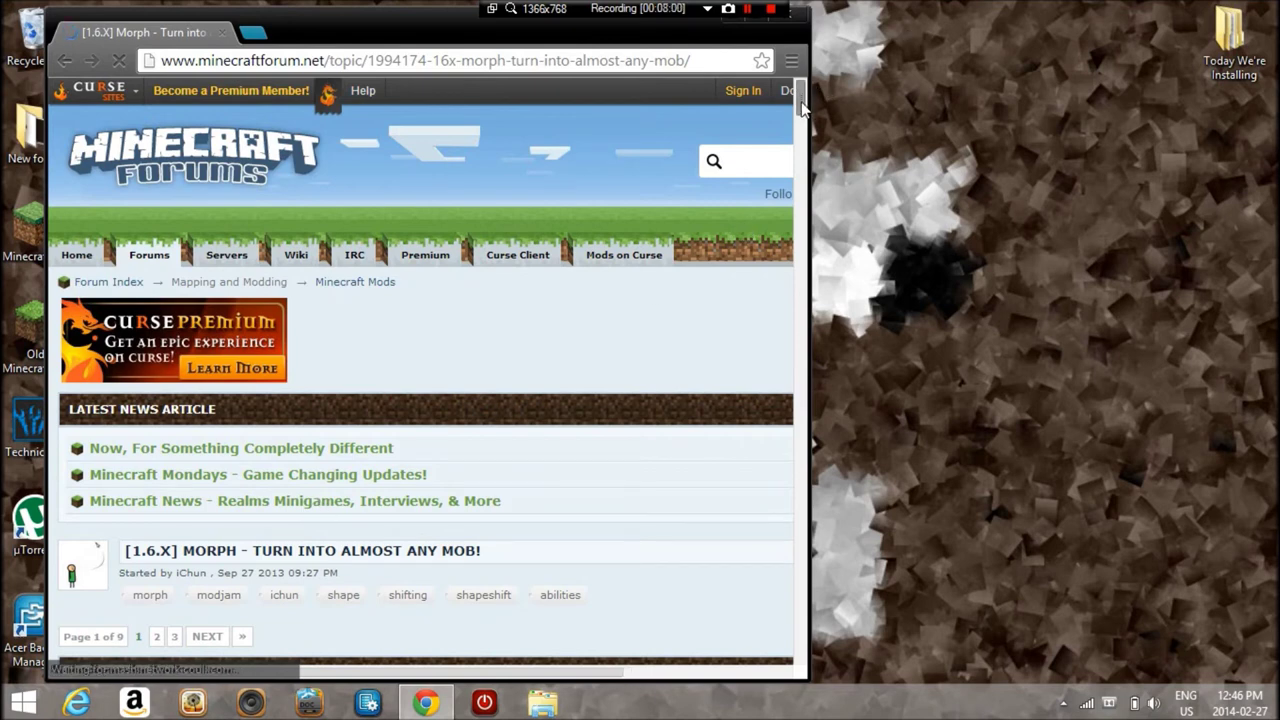
{"action": "left_click_drag", "start_coordinate": [801, 112], "coordinate": [800, 146]}
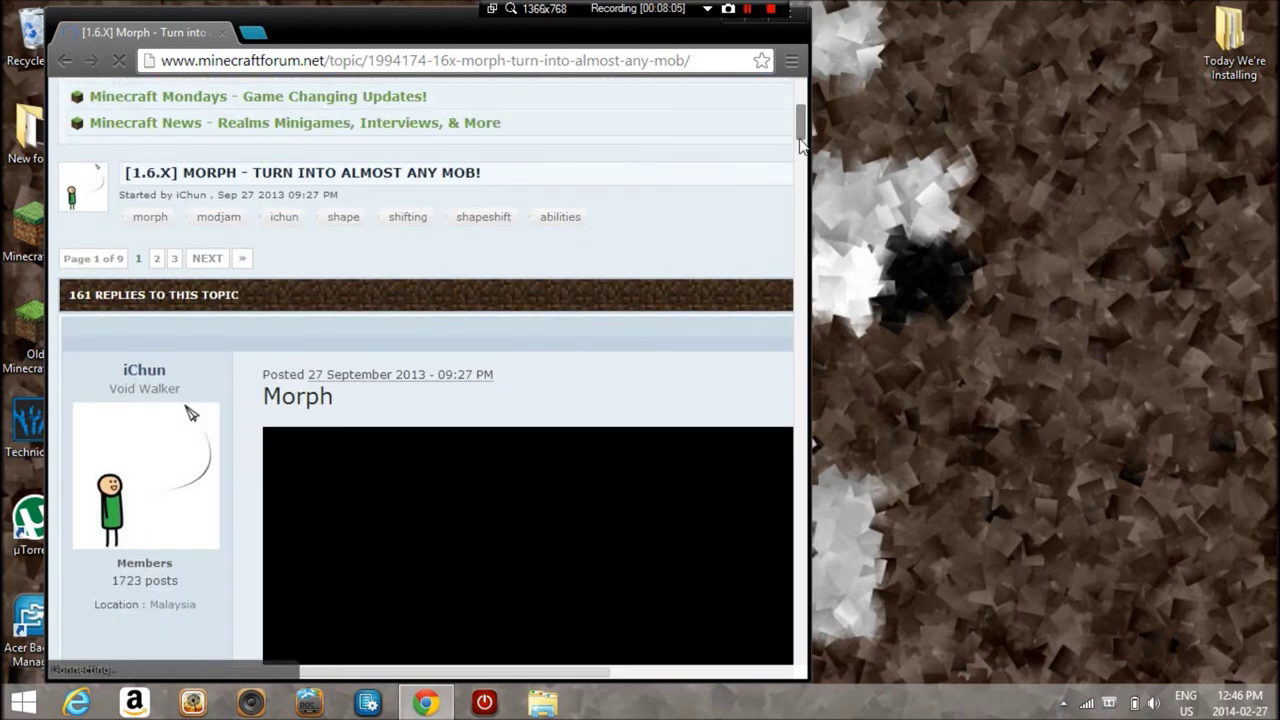
{"action": "left_click", "coordinate": [800, 150]}
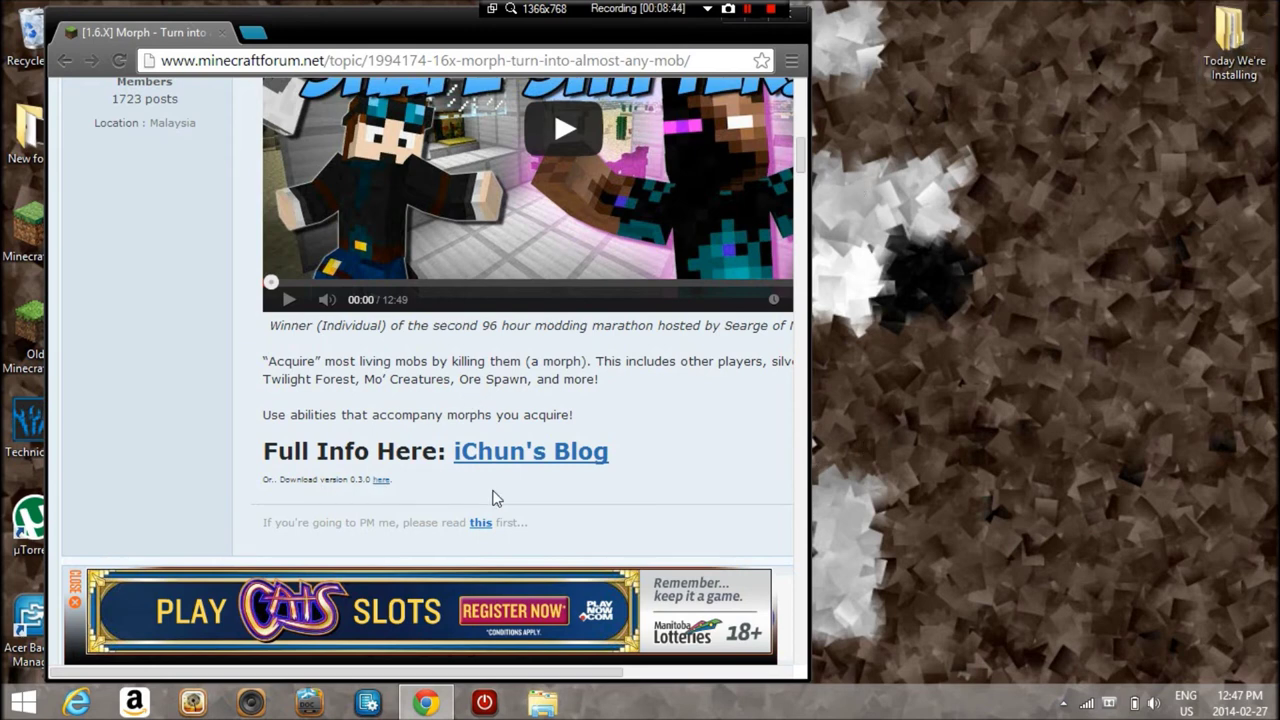
{"action": "left_click", "coordinate": [527, 458]}
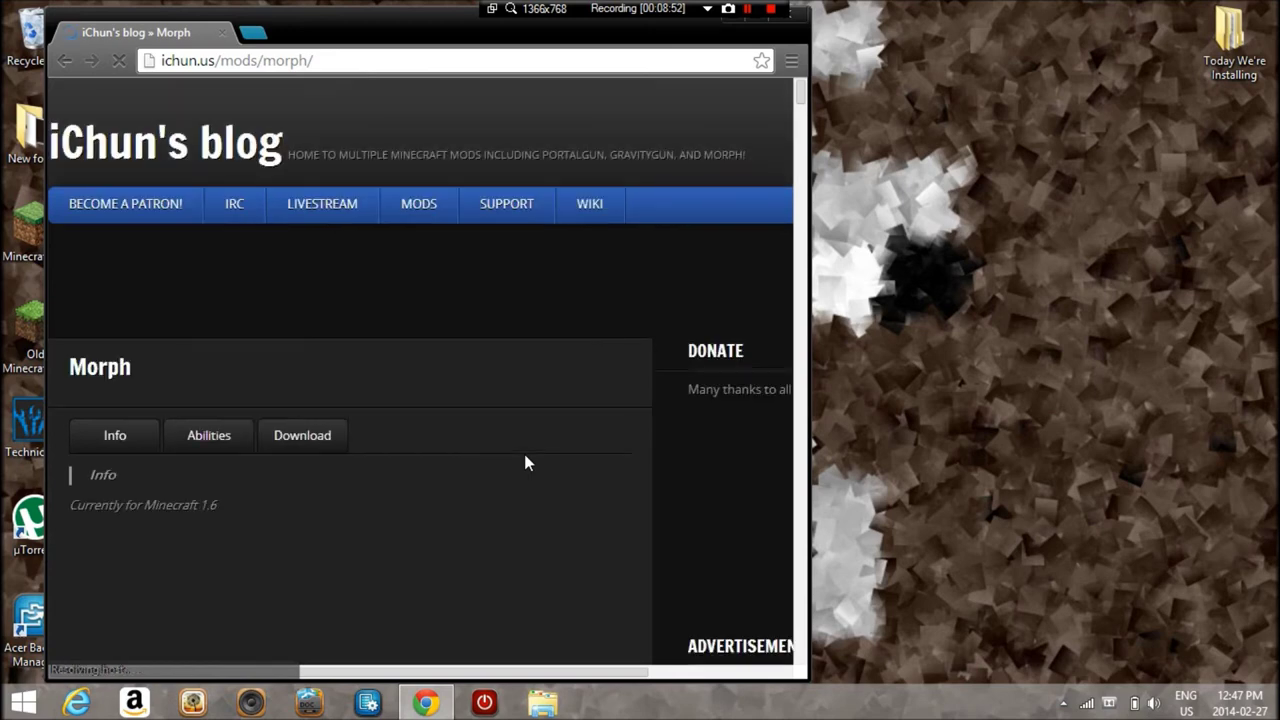
Download Morph 0.7.0 for Minecraft 1.6.X from the blog's download list, skipping the adf.ly ad.
{"action": "left_click", "coordinate": [310, 444]}
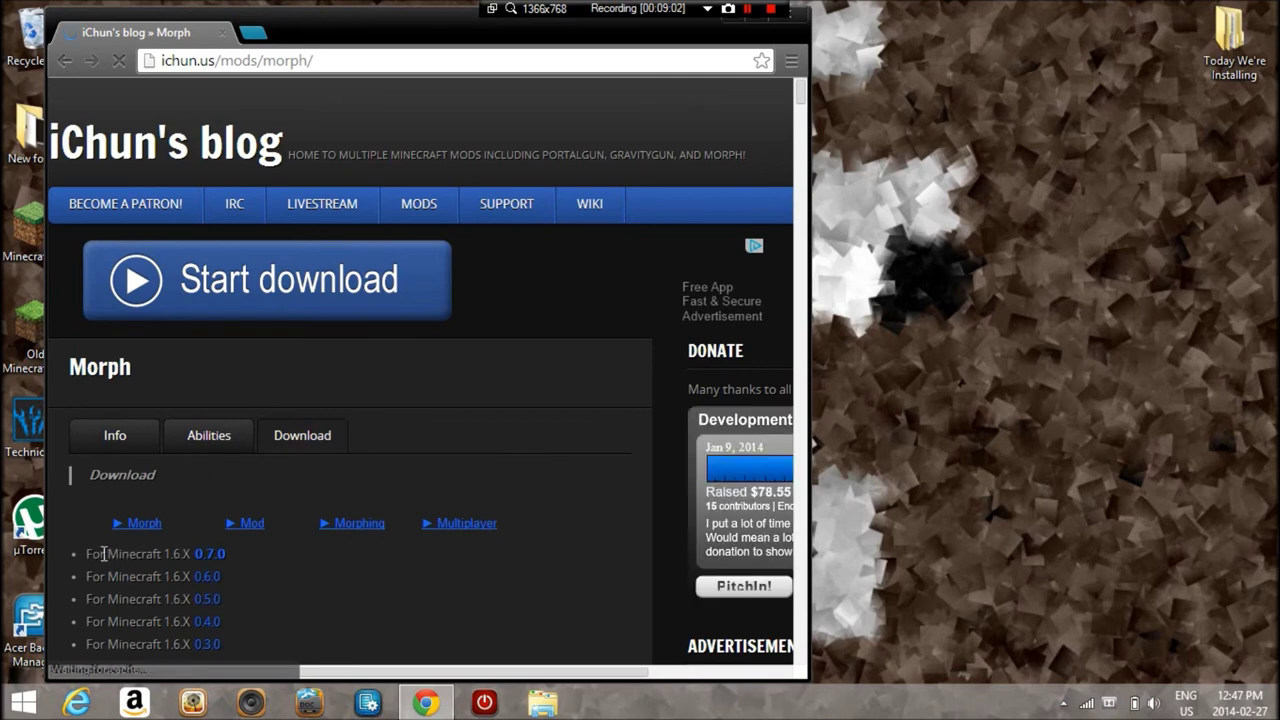
{"action": "left_click", "coordinate": [221, 556]}
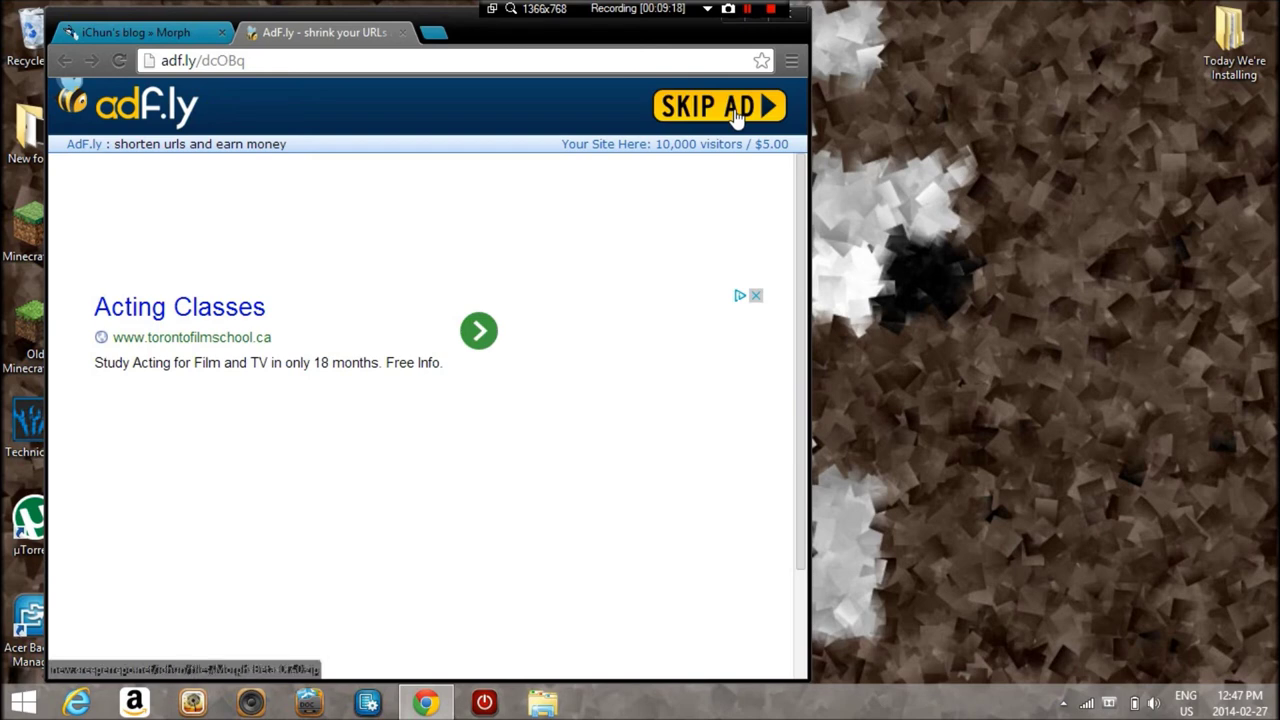
{"action": "left_click", "coordinate": [737, 110]}
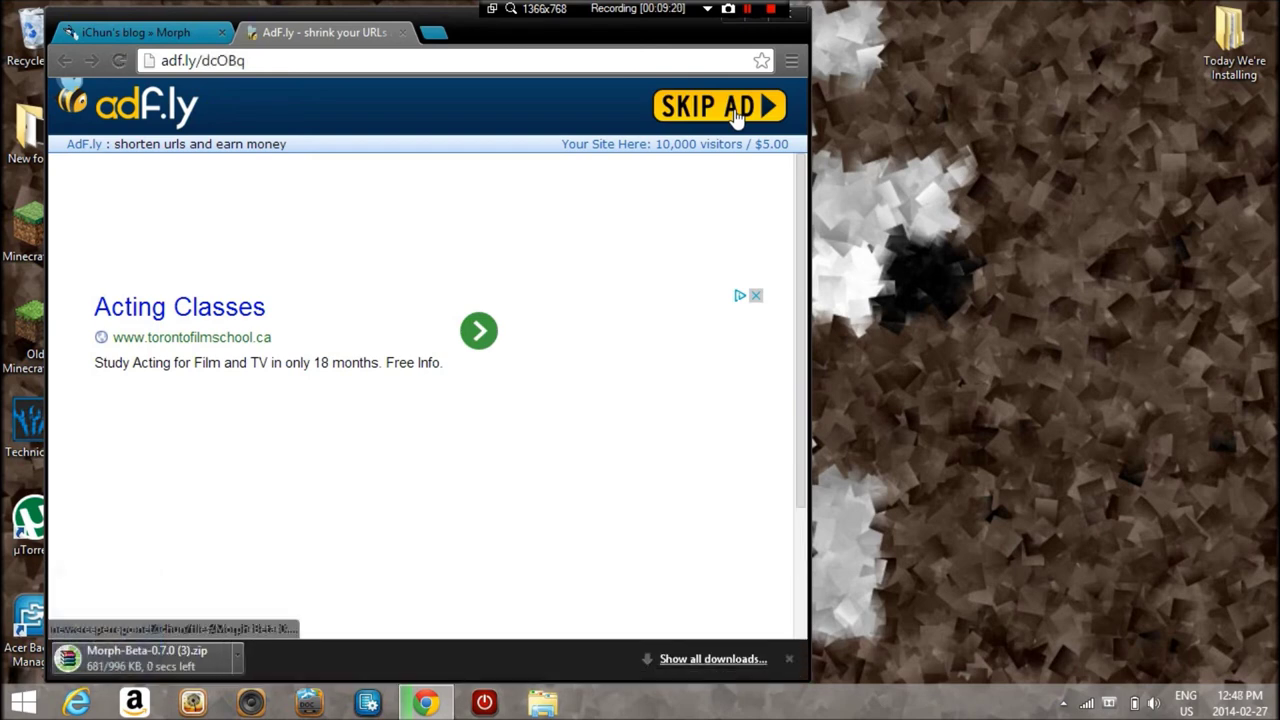
{"action": "left_click", "coordinate": [186, 658]}
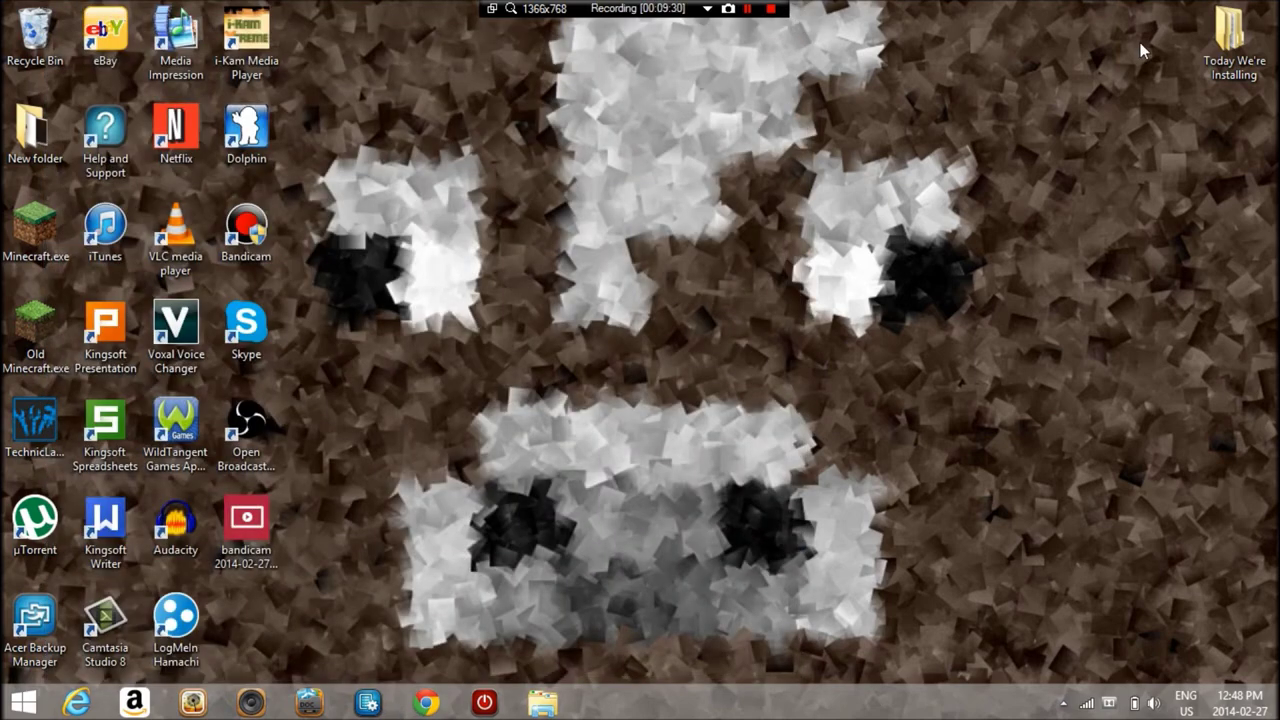
Open the Today We're Installing folder and the .minecraft mods folder from %appdata%, arranging the windows so Morph-Beta-0.7.0.zip is reachable.
{"action": "double_click", "coordinate": [1230, 38]}
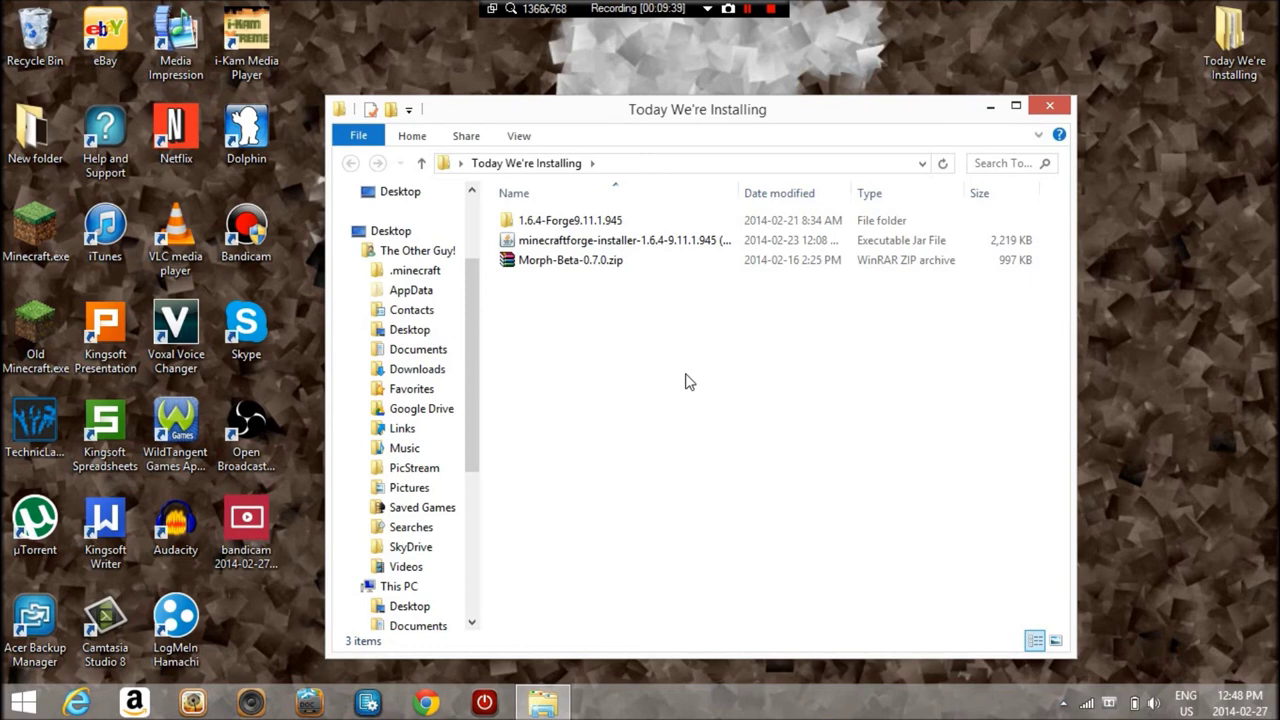
{"action": "key", "text": "super+r"}
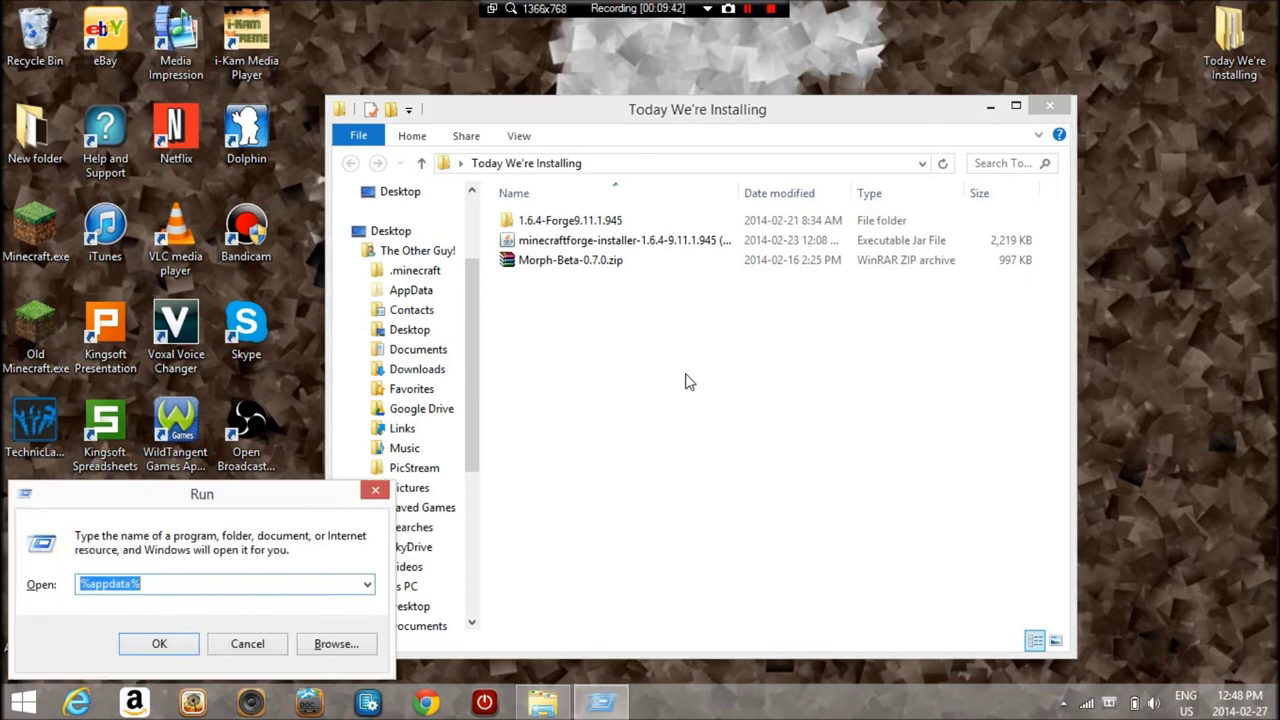
{"action": "key", "text": "Return"}
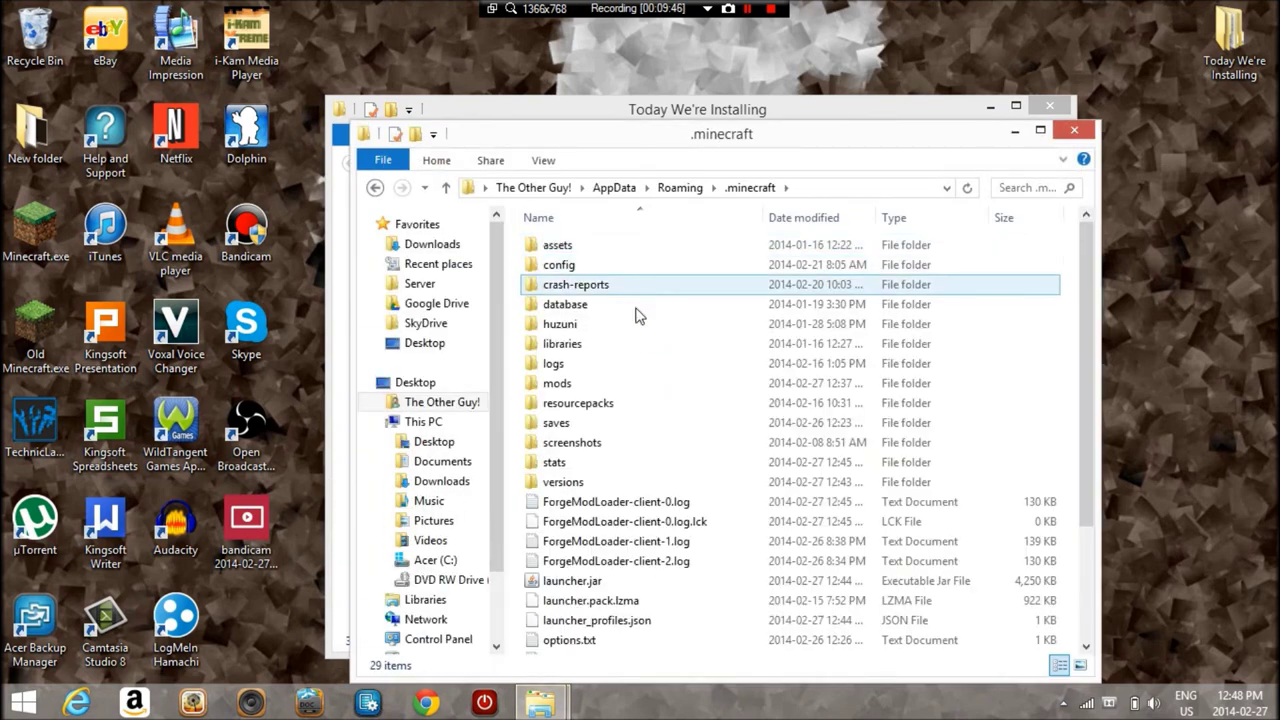
{"action": "double_click", "coordinate": [623, 390]}
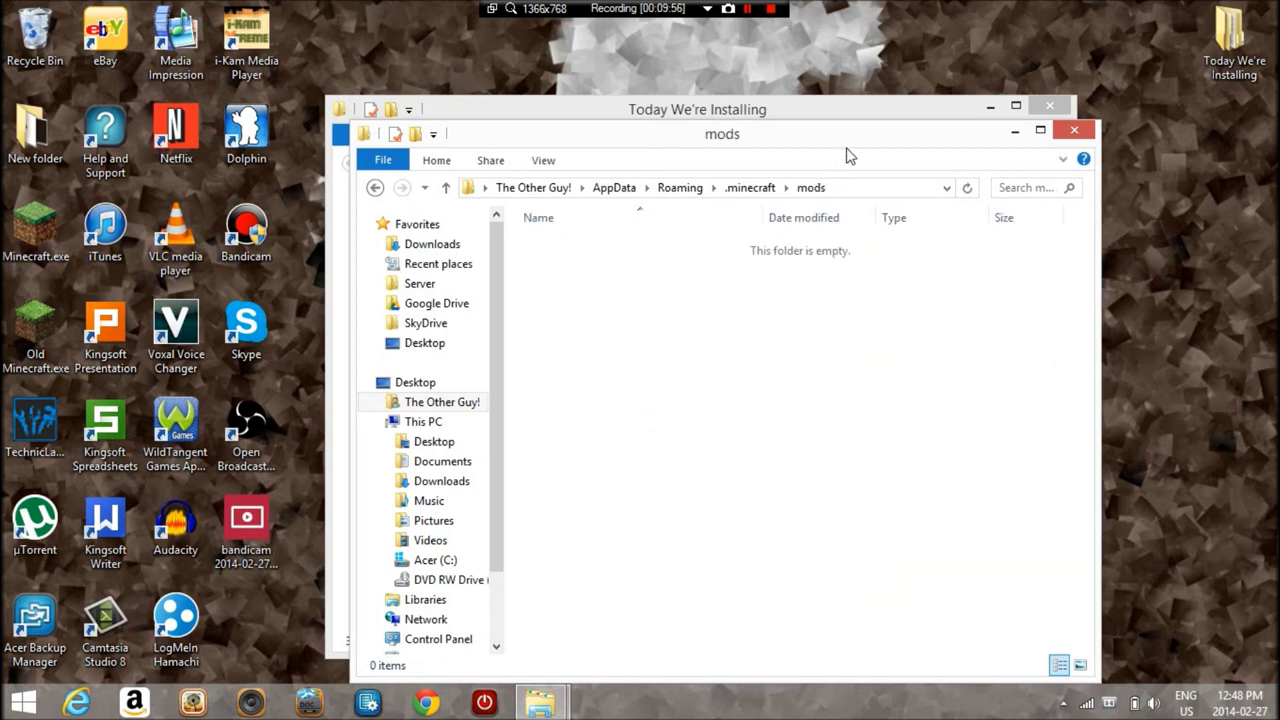
{"action": "left_click_drag", "start_coordinate": [846, 155], "coordinate": [1122, 253]}
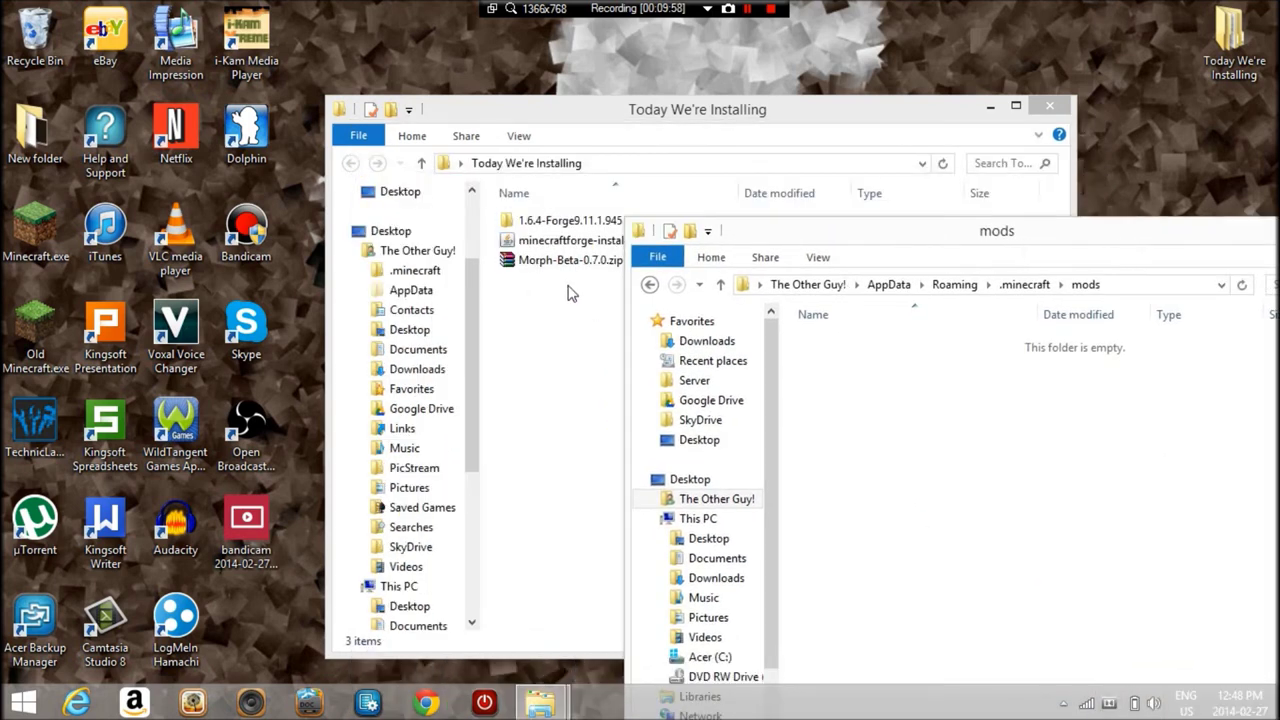
Move Morph-Beta-0.7.0.zip from the Today We're Installing folder into the .minecraft mods folder and close both folder windows.
{"action": "left_click_drag", "start_coordinate": [572, 262], "coordinate": [980, 433]}
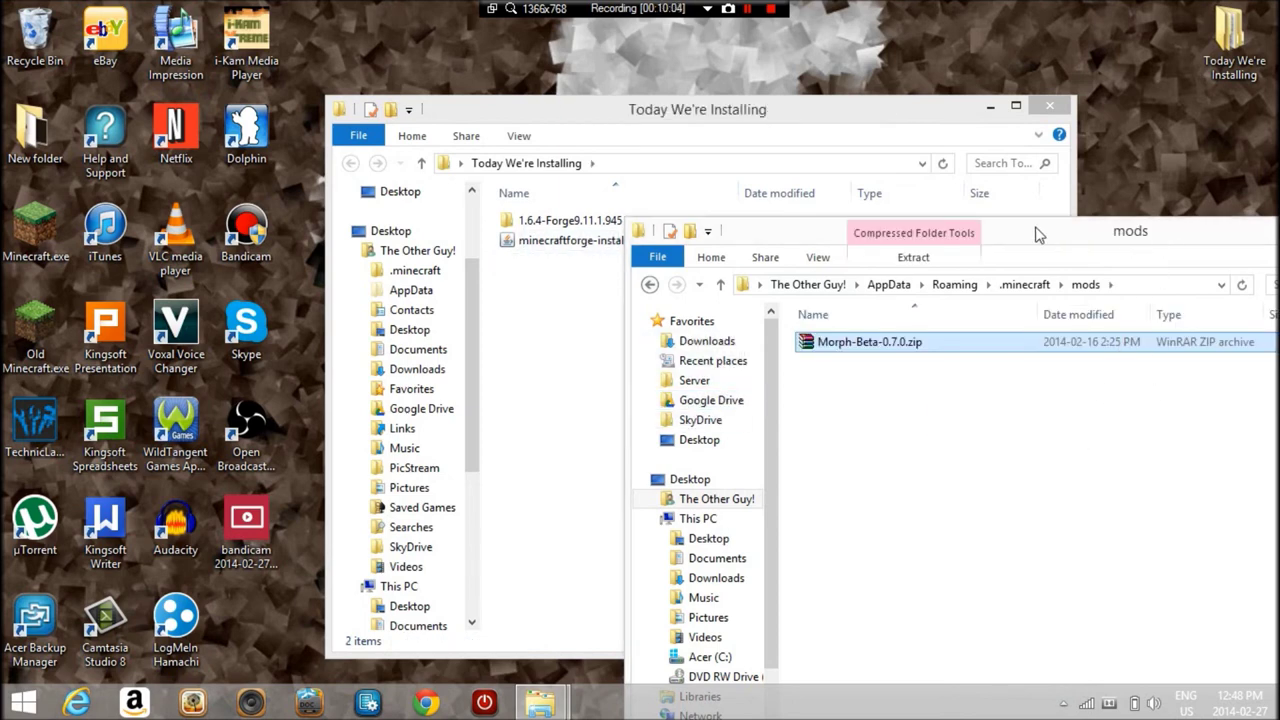
{"action": "left_click", "coordinate": [1049, 105]}
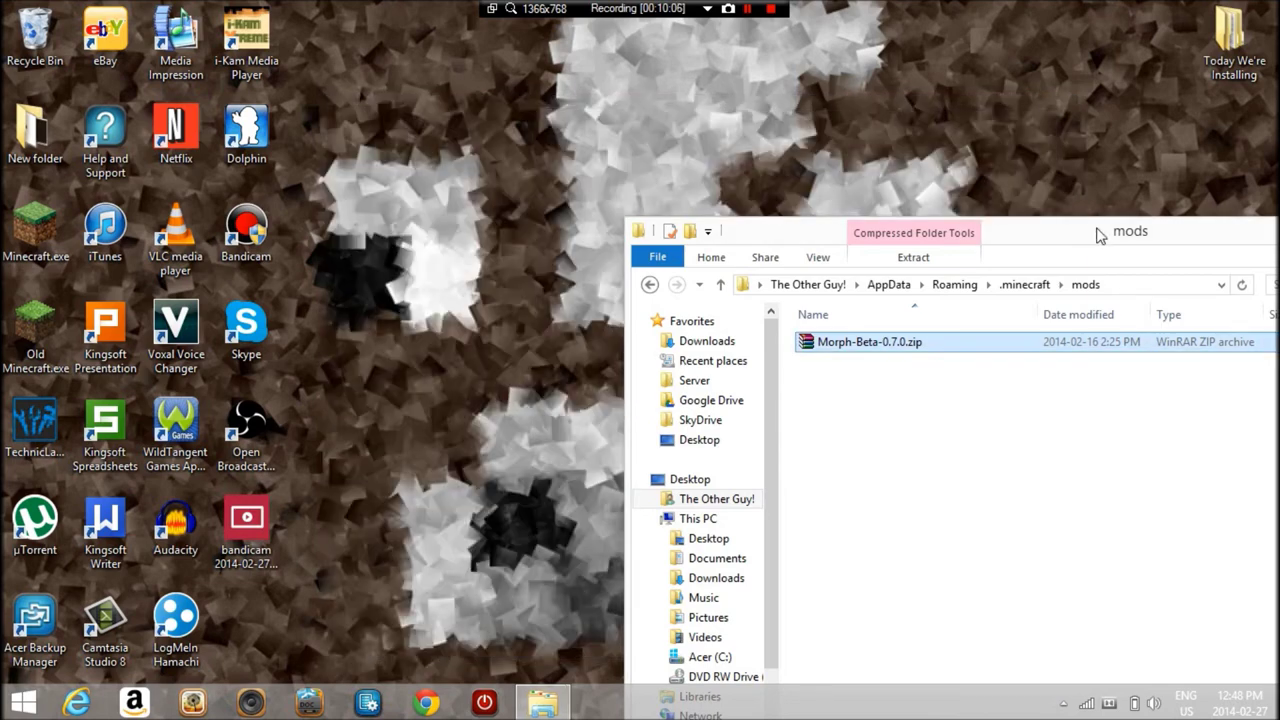
{"action": "left_click_drag", "start_coordinate": [1100, 234], "coordinate": [584, 188]}
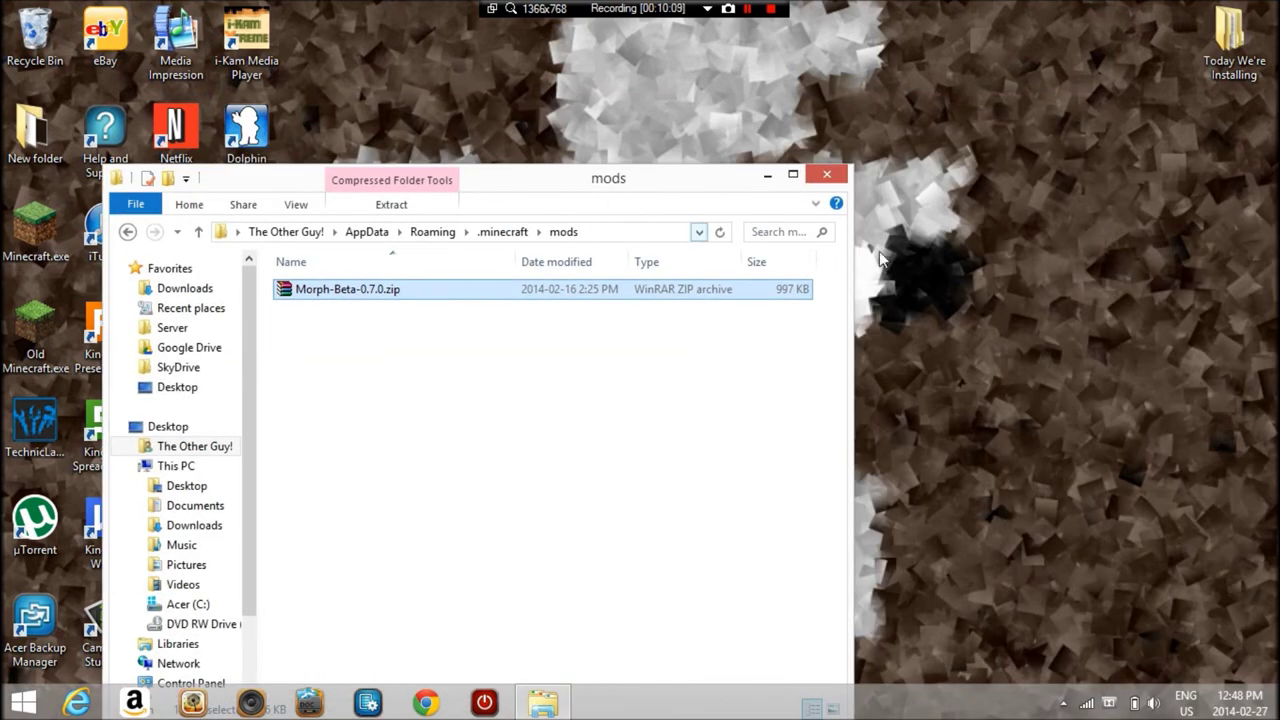
{"action": "left_click", "coordinate": [832, 177]}
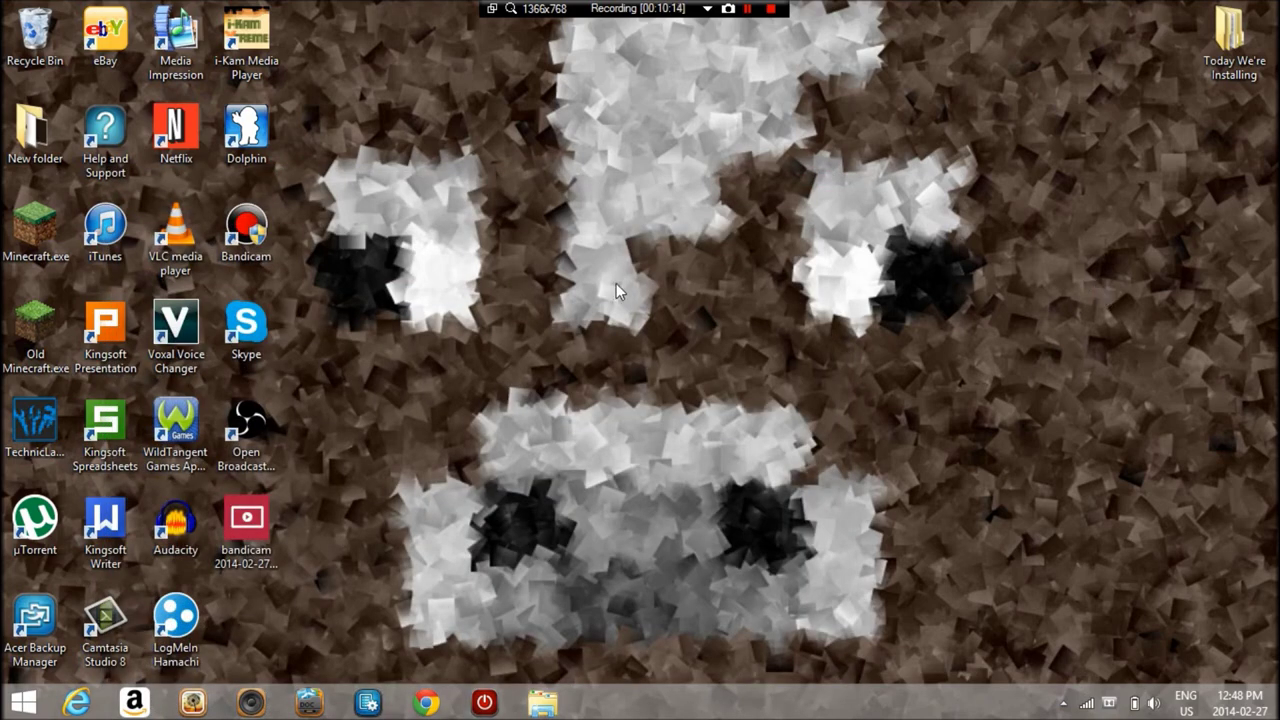
Launch Minecraft 1.6.4 with the Forge profile and return from the world selection to the title screen.
{"action": "double_click", "coordinate": [35, 228]}
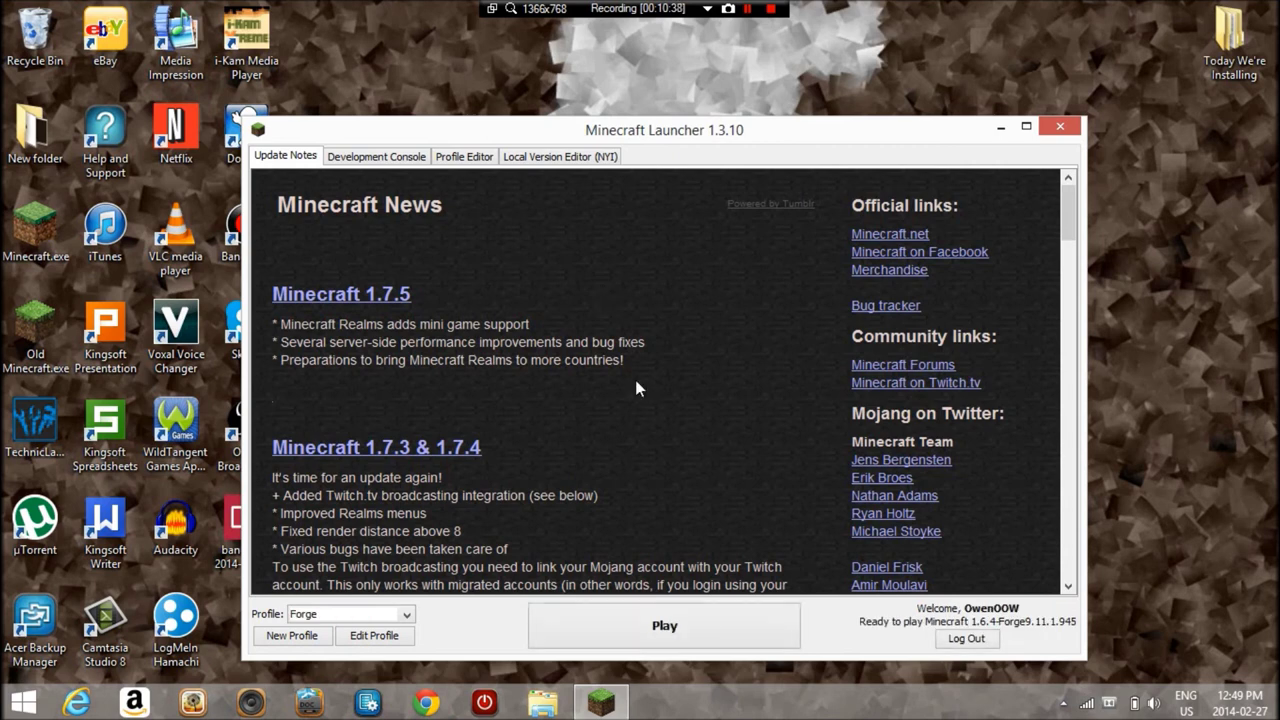
{"action": "left_click", "coordinate": [706, 622]}
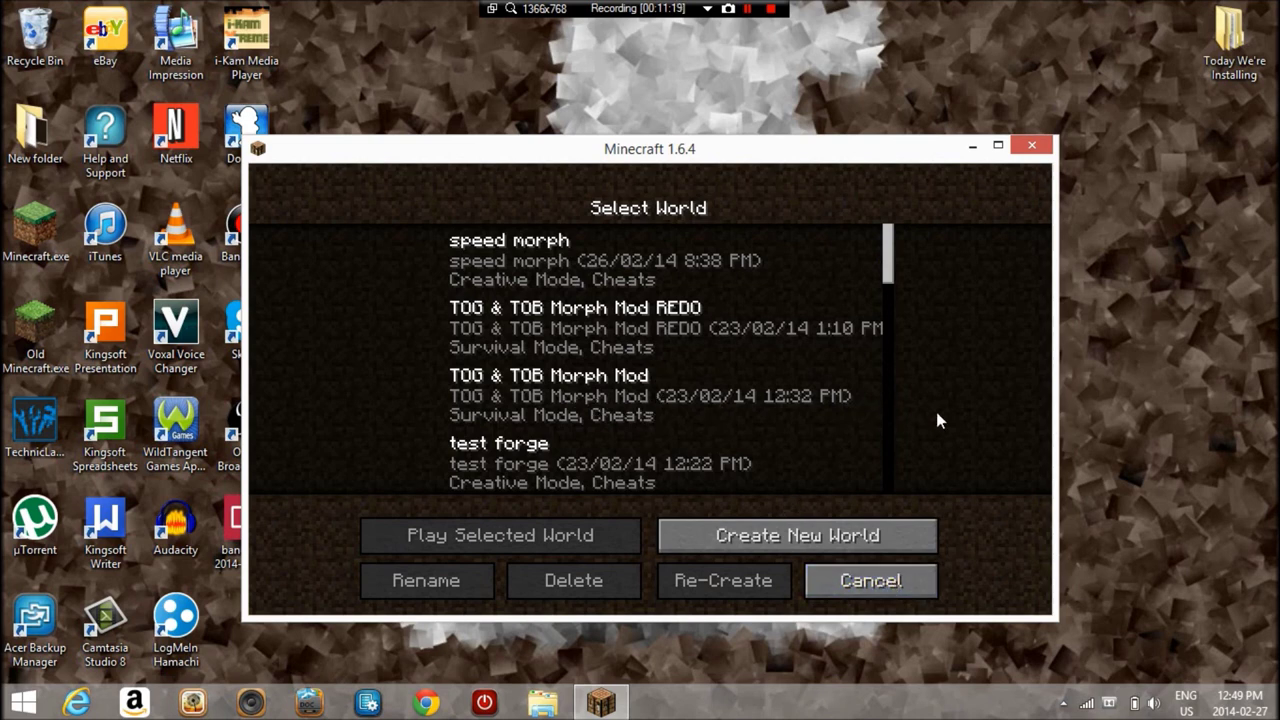
{"action": "left_click", "coordinate": [899, 578]}
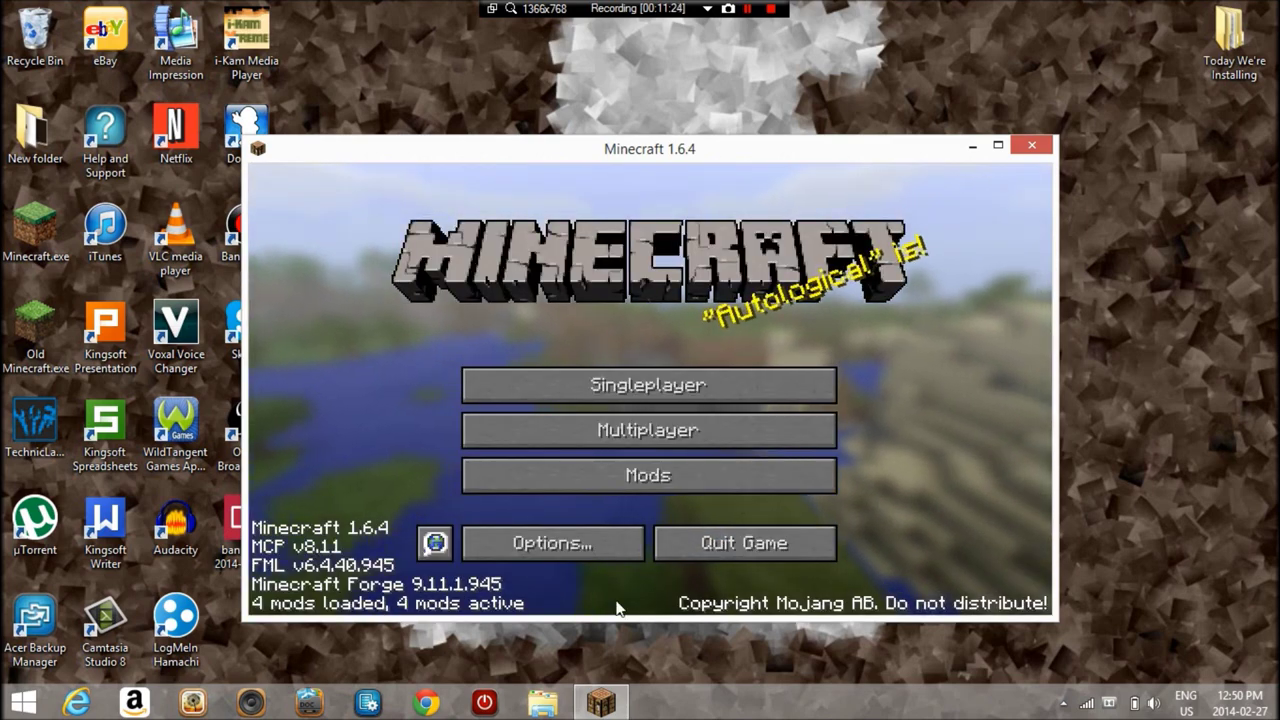
Check the game's mod list for the Morph entry, return to the title screen and quit Minecraft.
{"action": "left_click", "coordinate": [796, 476]}
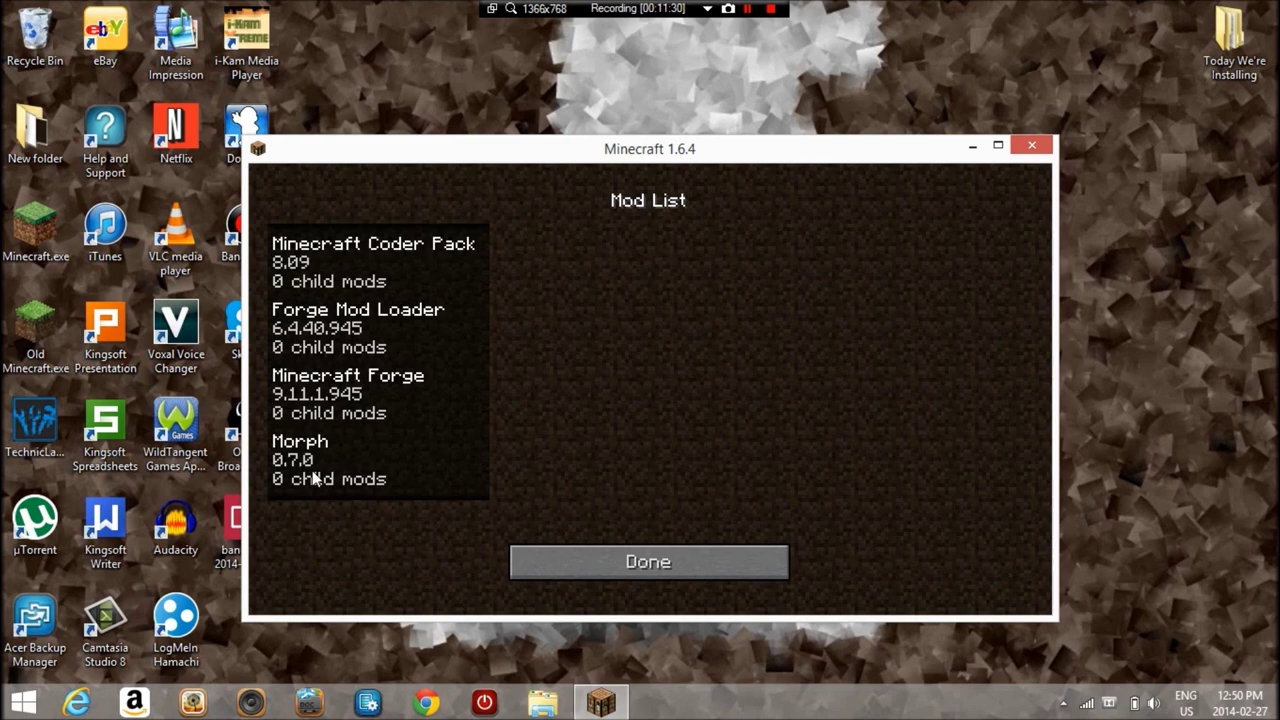
{"action": "left_click", "coordinate": [705, 558]}
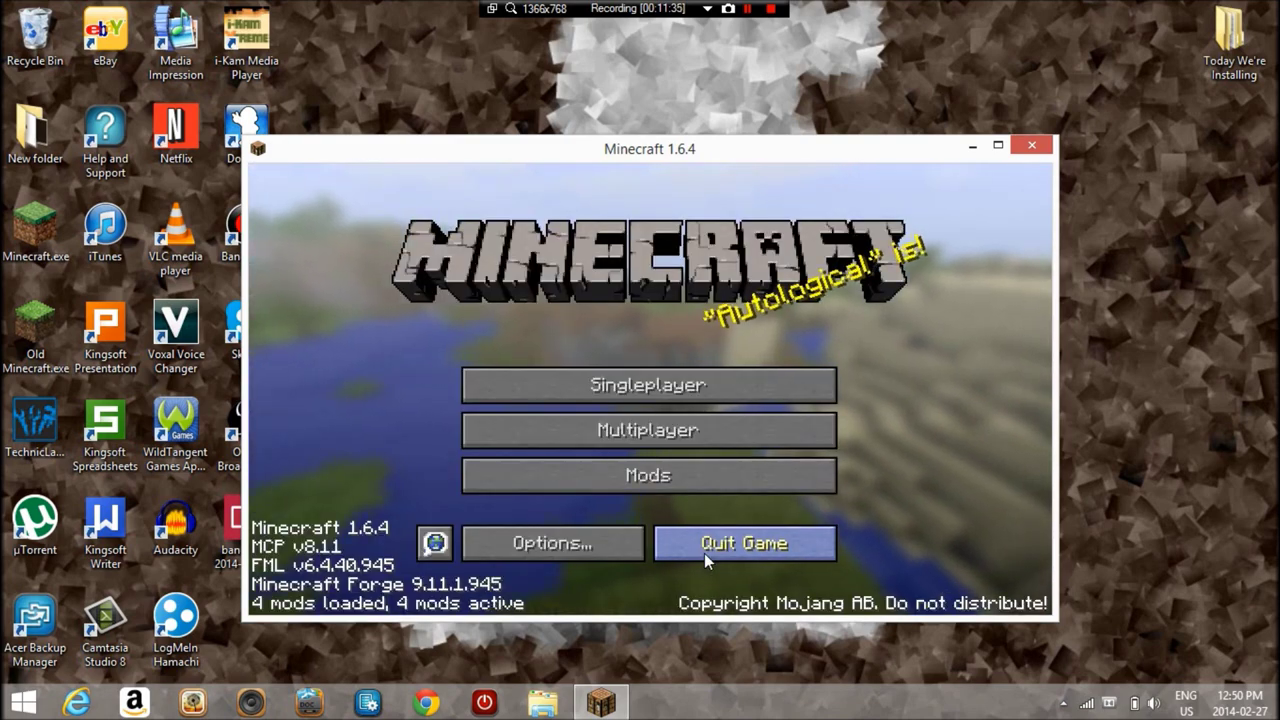
{"action": "left_click", "coordinate": [704, 553]}
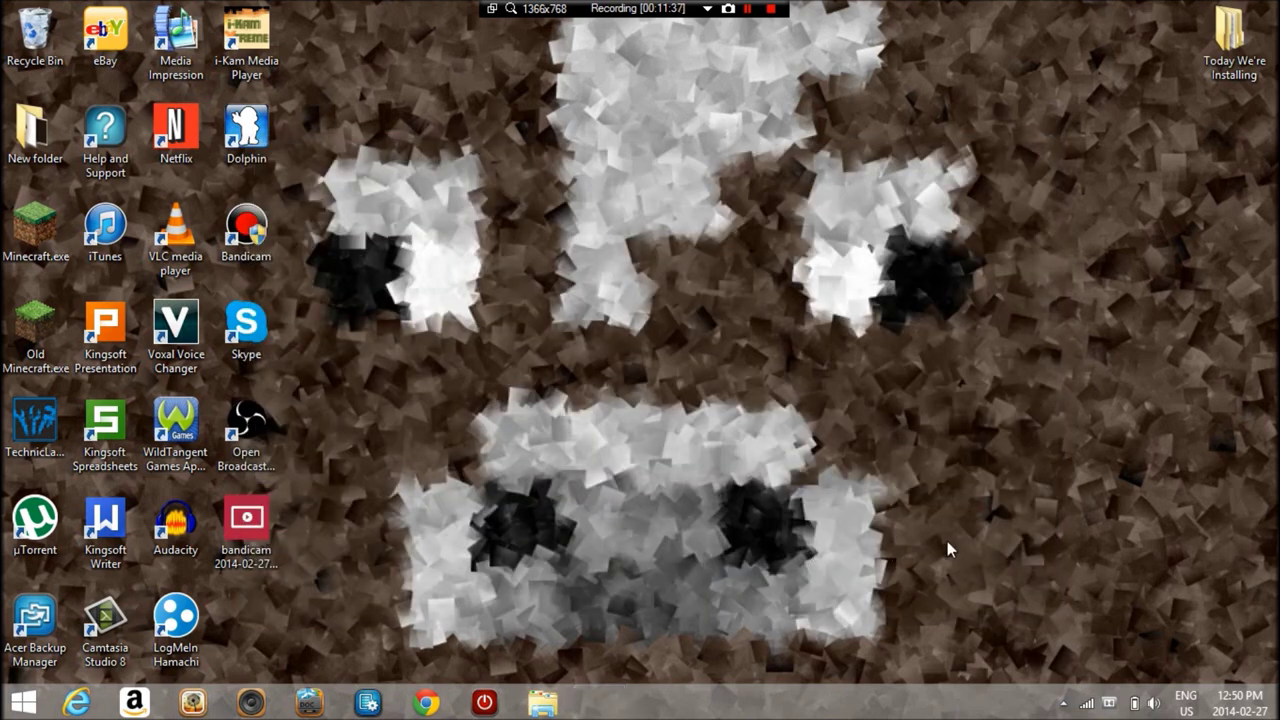